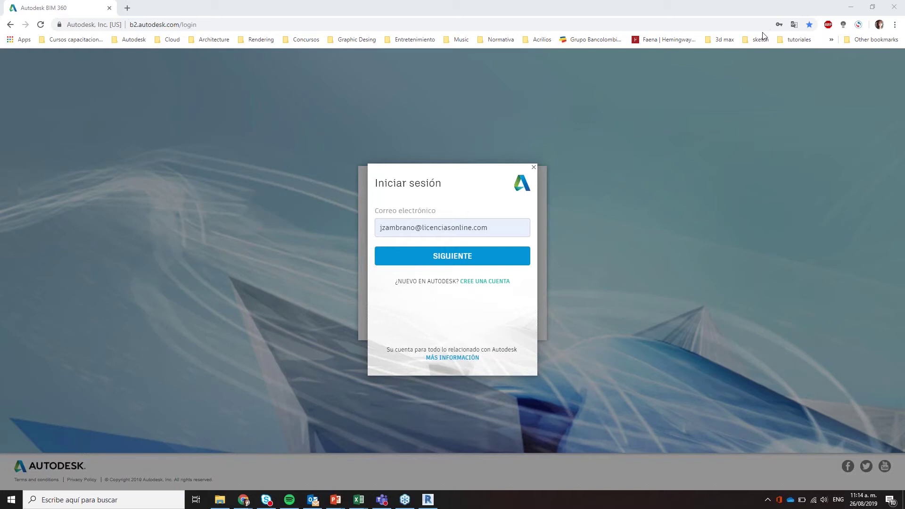
# Step: Try to continue the Autodesk sign-in with the prefilled e-mail address
pyautogui.click(424, 257)
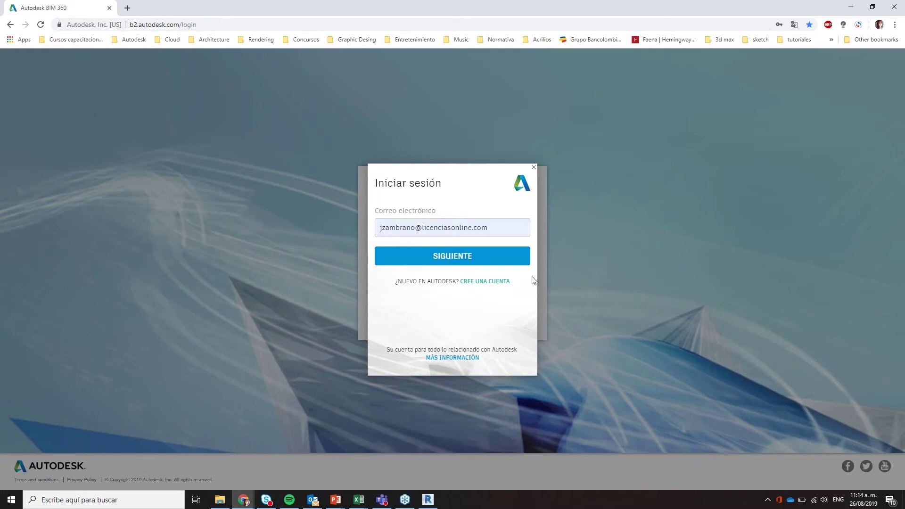
pyautogui.click(458, 258)
pyautogui.press('Return')
# Step: Open the Autodesk BIM 360 login page from the saved bookmarks in a new browser tab
pyautogui.click(127, 8)
pyautogui.click(141, 43)
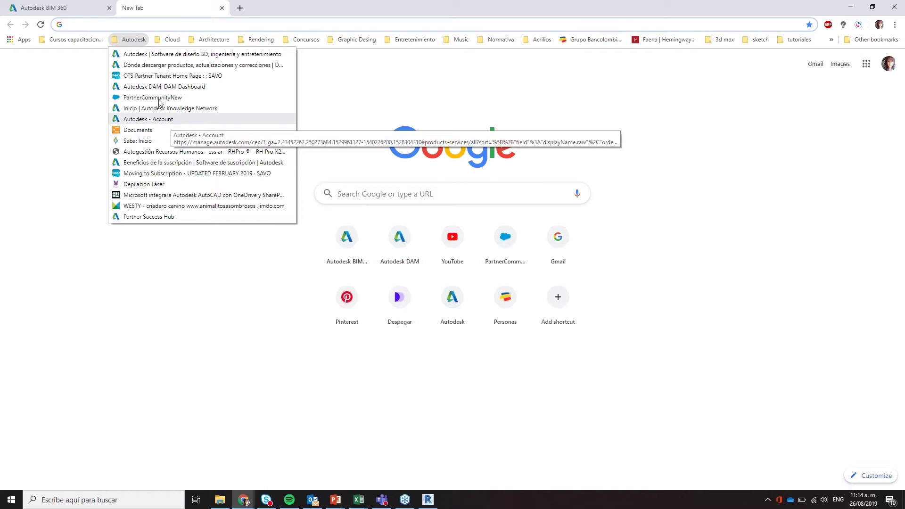
pyautogui.moveTo(170, 39)
pyautogui.click(192, 163)
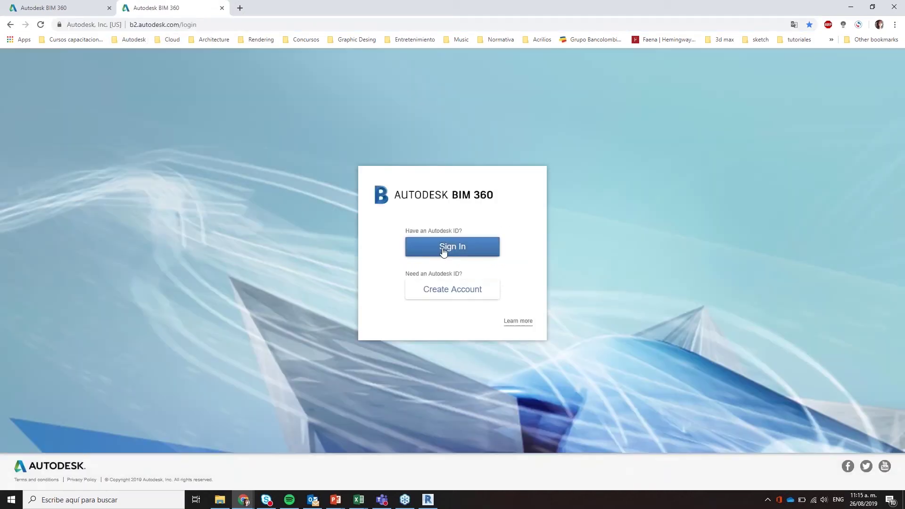
# Step: Sign in to BIM 360 with the prefilled account credentials and choose BIM 360 Docs as the destination
pyautogui.click(443, 251)
pyautogui.click(459, 264)
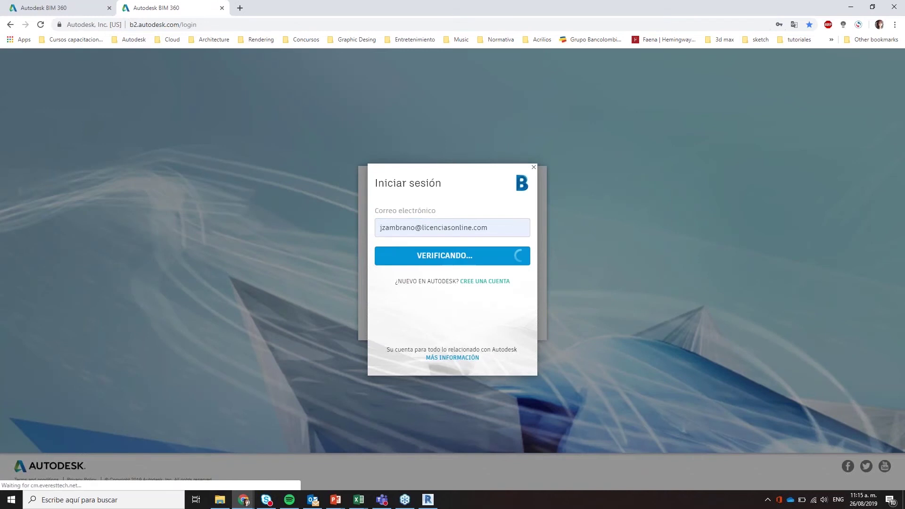
pyautogui.press('Return')
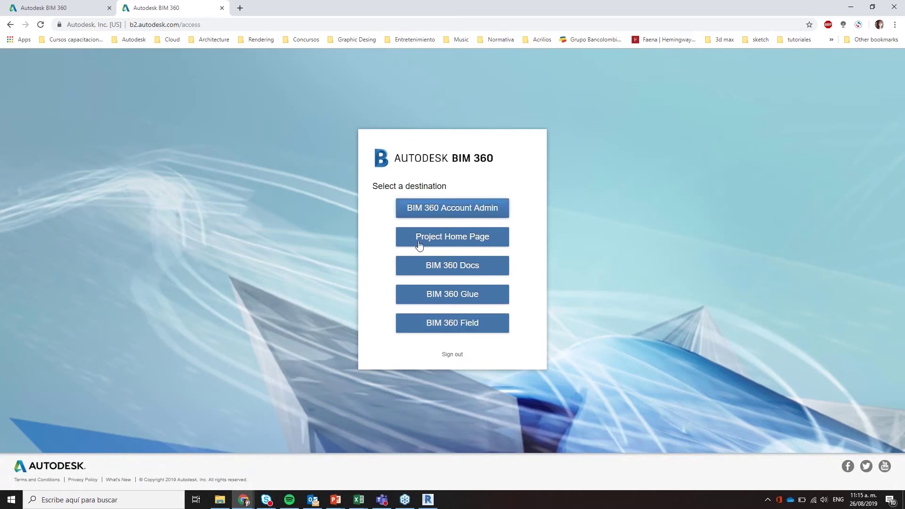
pyautogui.click(454, 267)
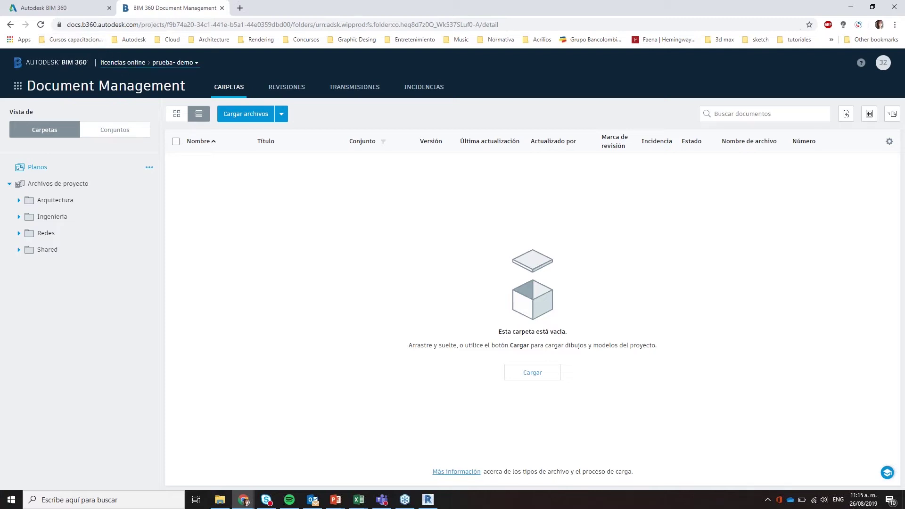
# Step: Review the account's project list and the options available for the Archivos de proyecto folder
pyautogui.click(196, 64)
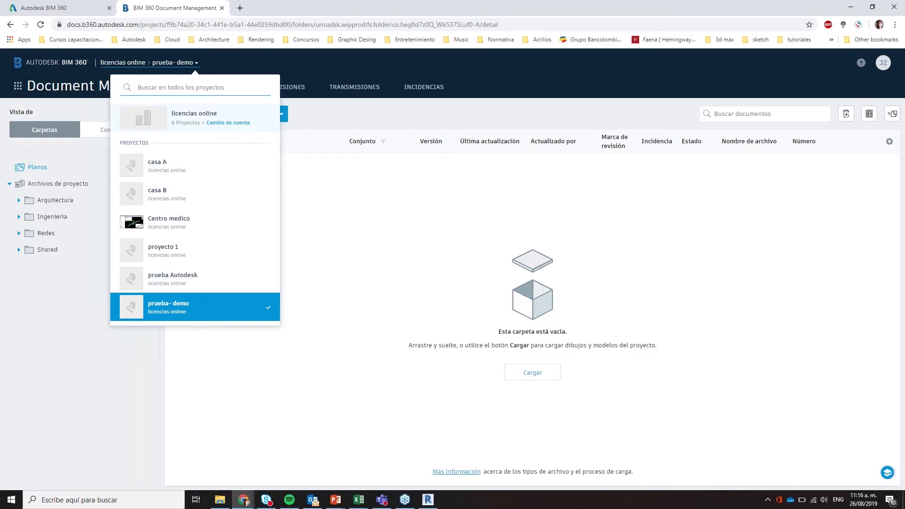
pyautogui.click(224, 376)
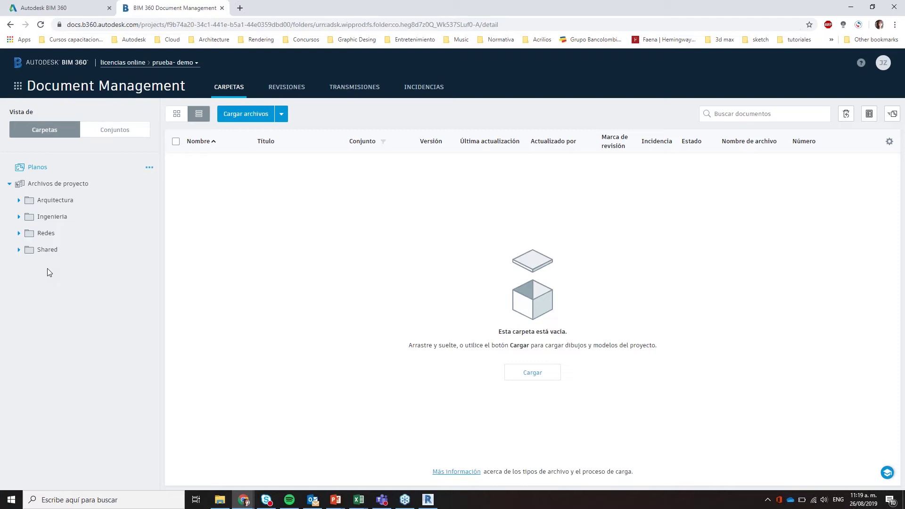
pyautogui.click(105, 184)
pyautogui.rightClick(105, 186)
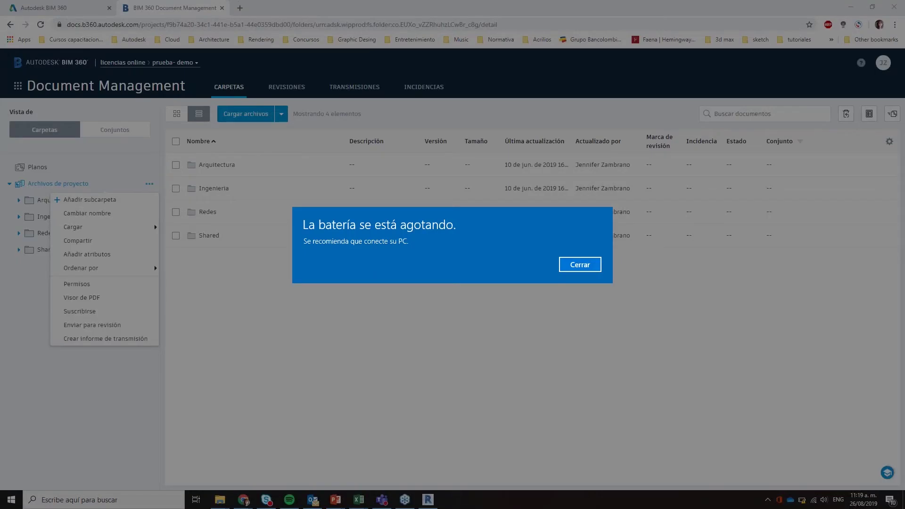
pyautogui.click(580, 265)
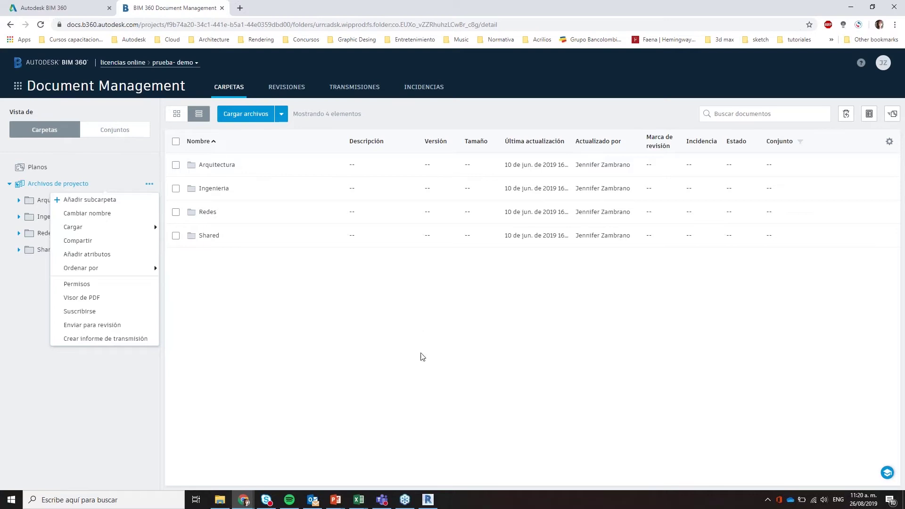
pyautogui.click(112, 382)
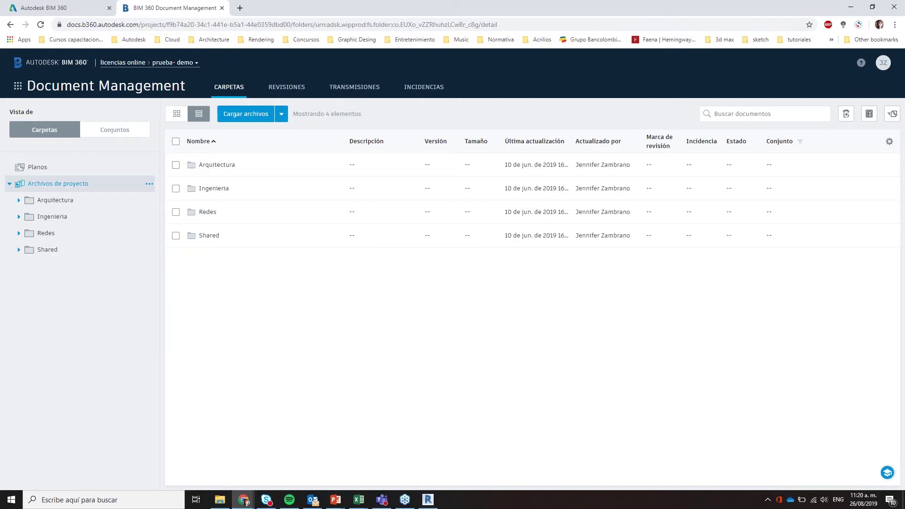
# Step: Open the model Architecture_2018.rvt from the Arquitectura folder in the viewer
pyautogui.click(58, 200)
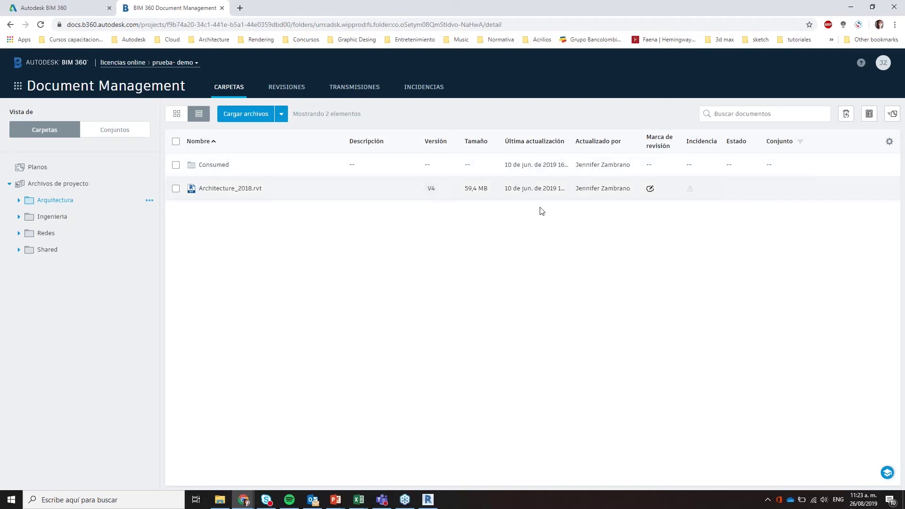
pyautogui.click(220, 188)
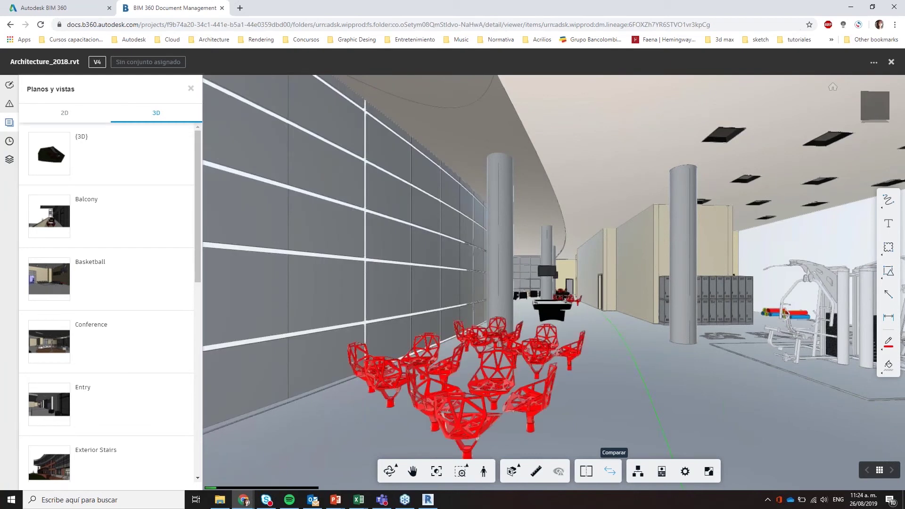
# Step: Compare version v4 of Architecture_2018.rvt with version v2 in the Rec Space view
pyautogui.click(610, 472)
pyautogui.click(494, 332)
pyautogui.scroll(-2, 486, 367)
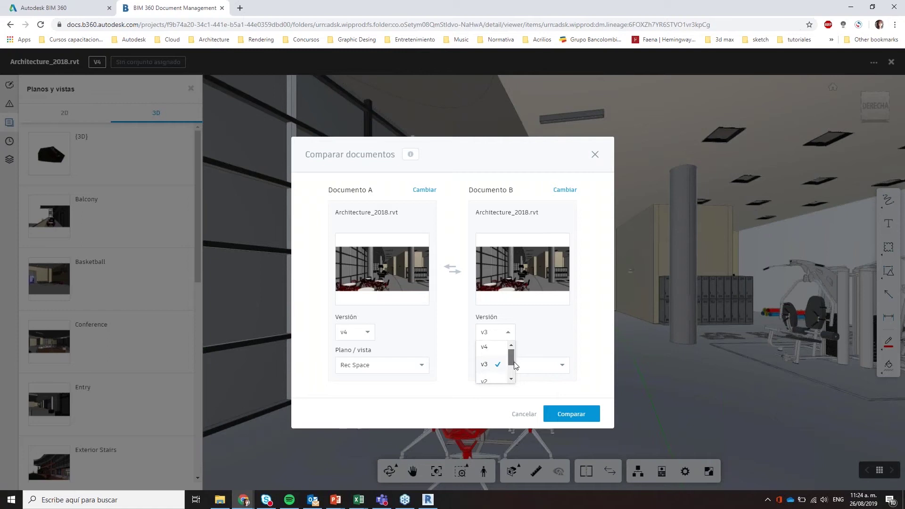
pyautogui.click(485, 362)
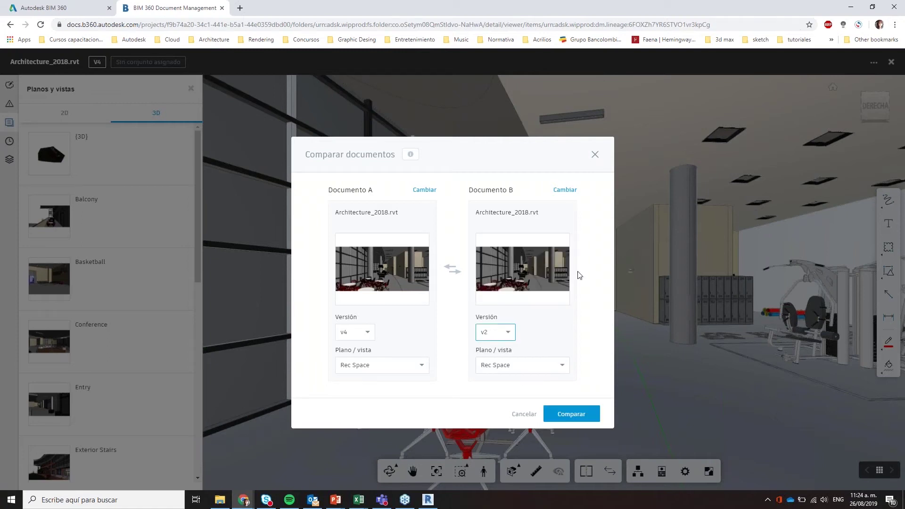
pyautogui.click(573, 420)
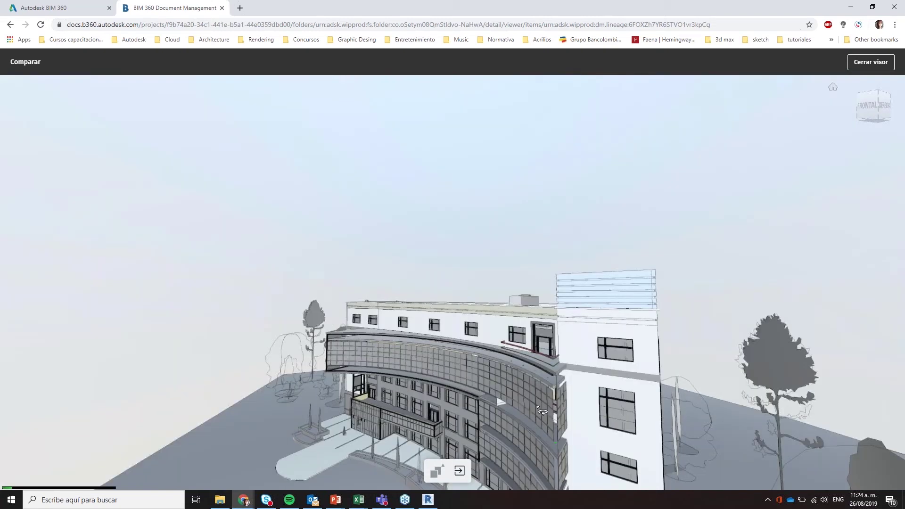
# Step: Examine the elements highlighted as changed in the compared building model from several angles
pyautogui.moveTo(542, 403); pyautogui.dragTo(543, 306, button='middle')
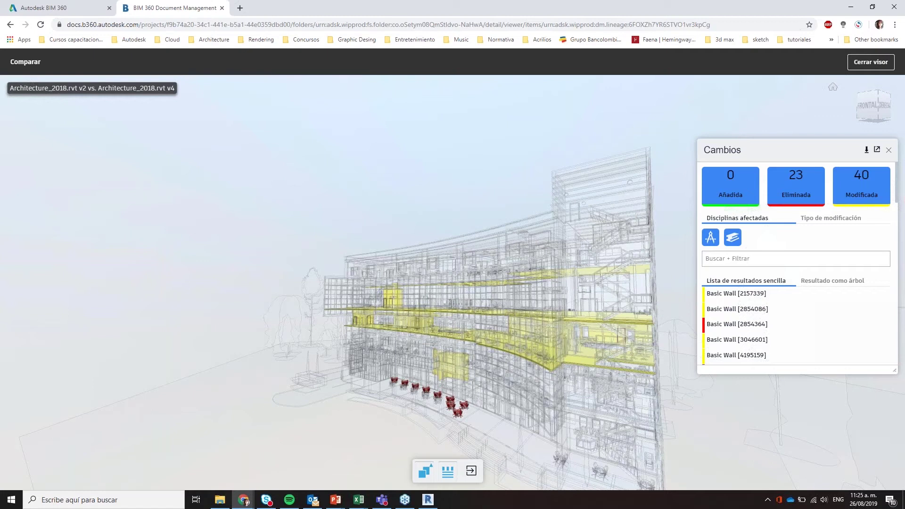
pyautogui.moveTo(467, 313); pyautogui.dragTo(587, 341)
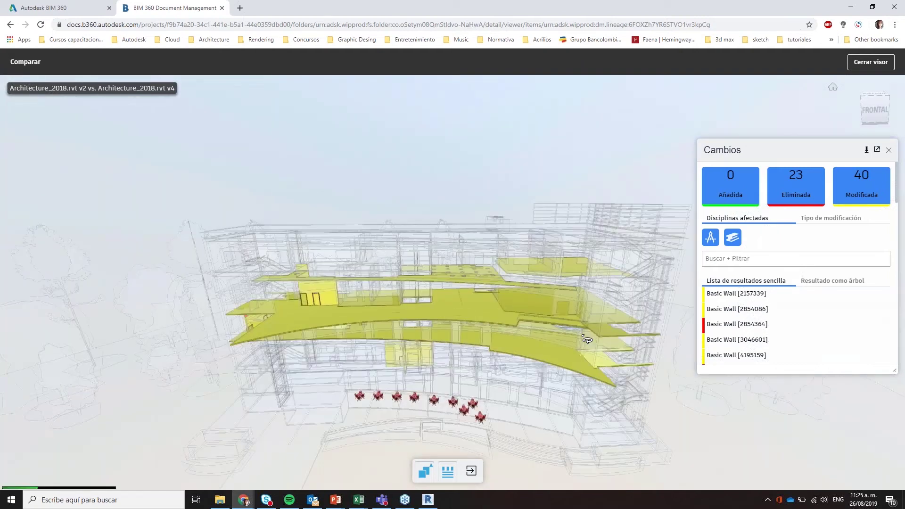
pyautogui.moveTo(441, 359); pyautogui.dragTo(460, 377)
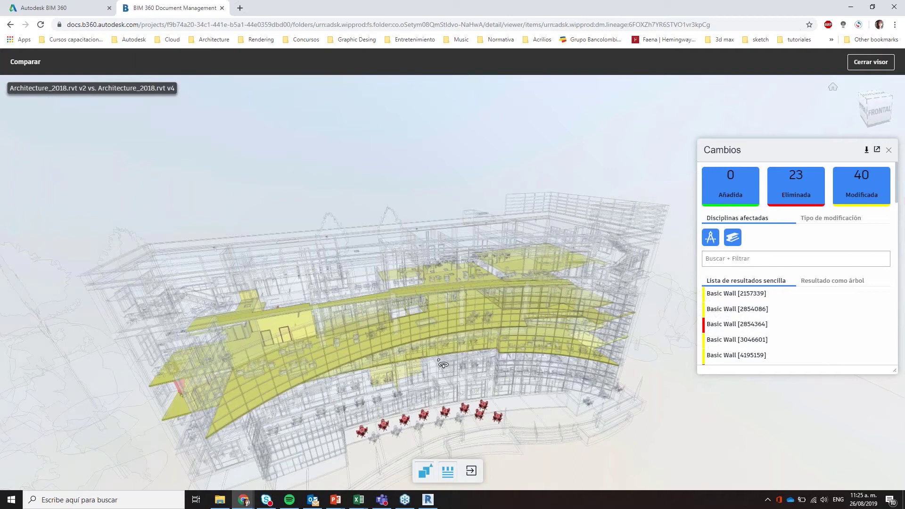
pyautogui.moveTo(436, 367); pyautogui.dragTo(486, 323)
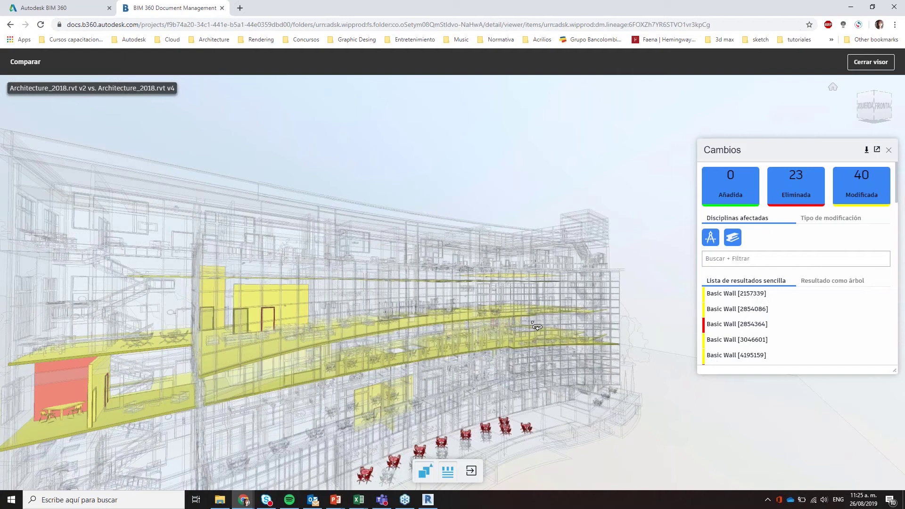
pyautogui.moveTo(536, 327); pyautogui.dragTo(535, 377)
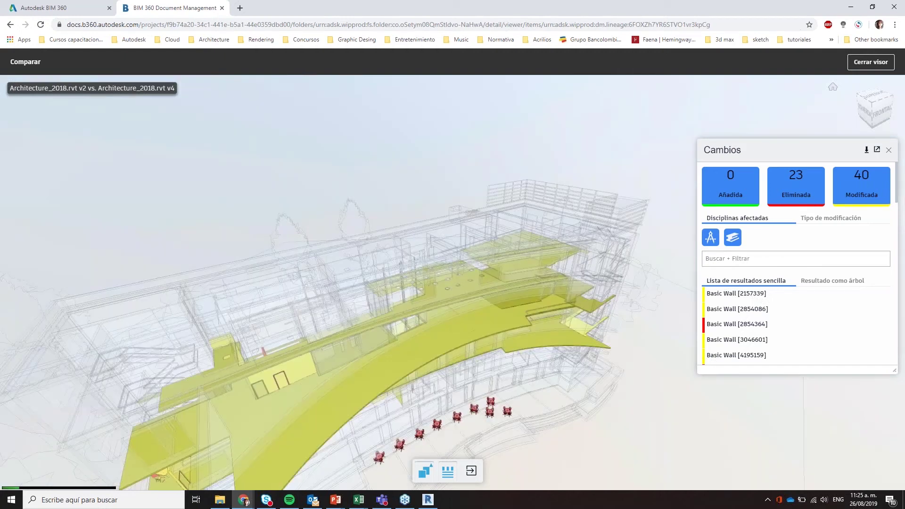
# Step: Go through the list of changes and inspect Rectangular Mullion [1486867] and its surroundings in the compared model
pyautogui.scroll(-10, 837, 307)
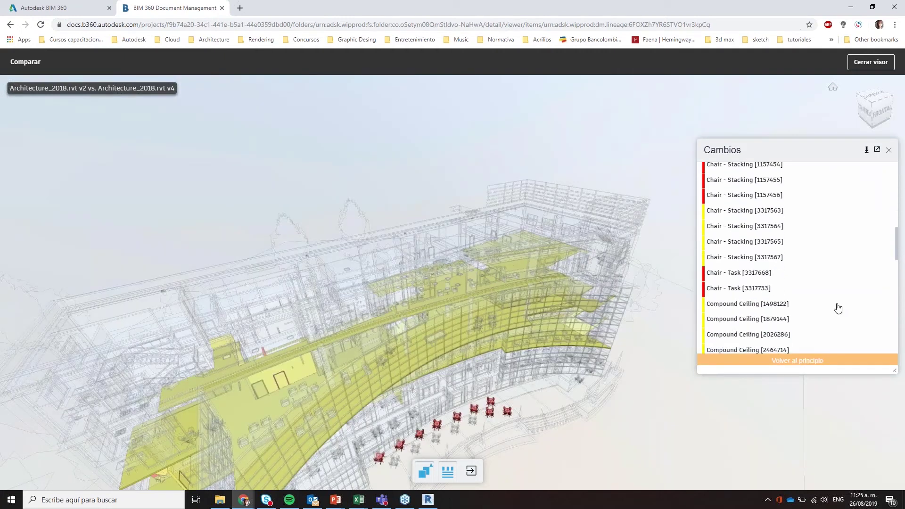
pyautogui.scroll(-6, 836, 308)
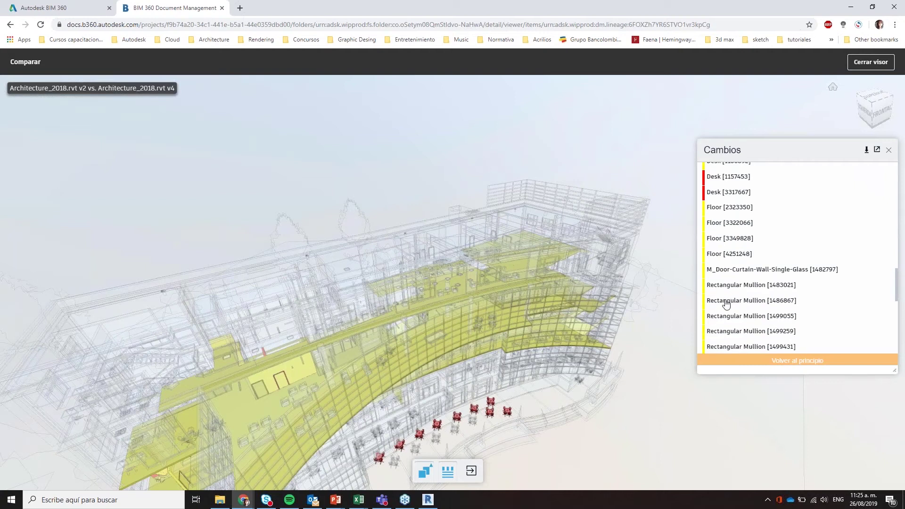
pyautogui.click(727, 303)
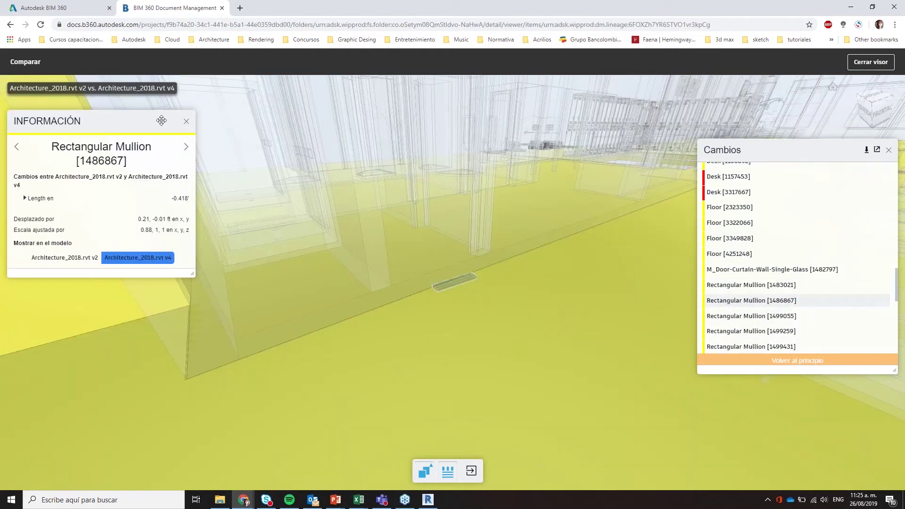
pyautogui.click(186, 121)
pyautogui.moveTo(400, 198); pyautogui.dragTo(401, 201)
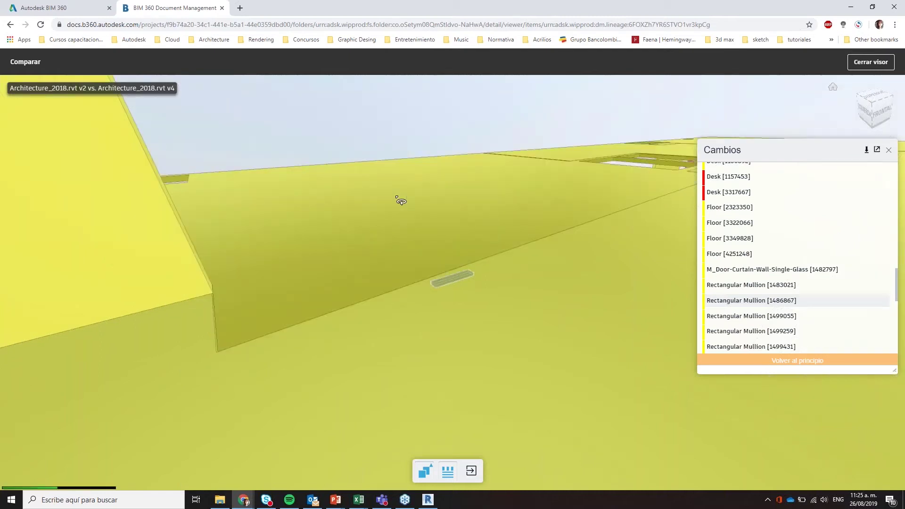
pyautogui.scroll(-3, 402, 204)
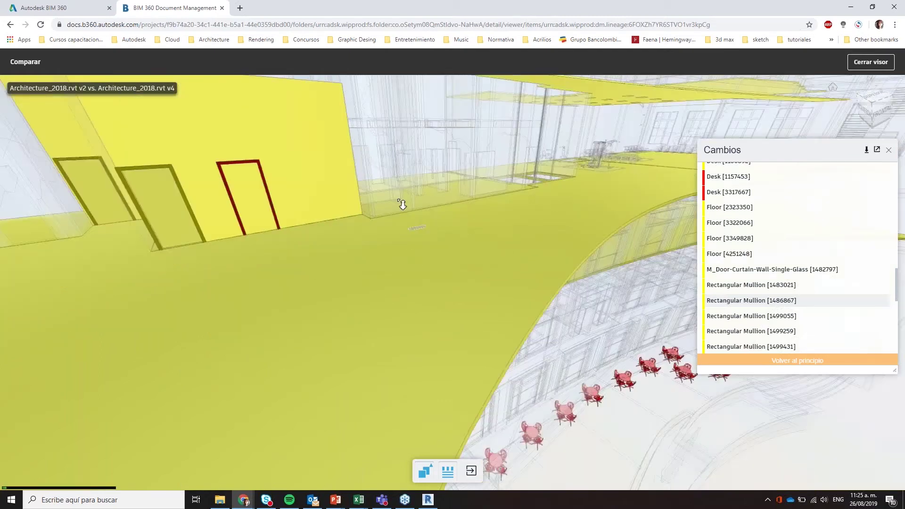
pyautogui.scroll(-5, 424, 287)
pyautogui.scroll(-3, 424, 286)
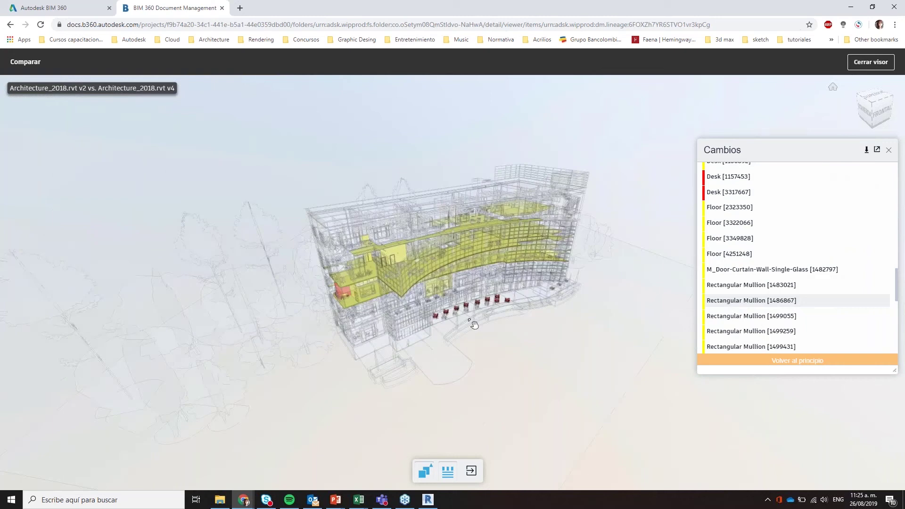
pyautogui.moveTo(457, 311); pyautogui.dragTo(433, 317)
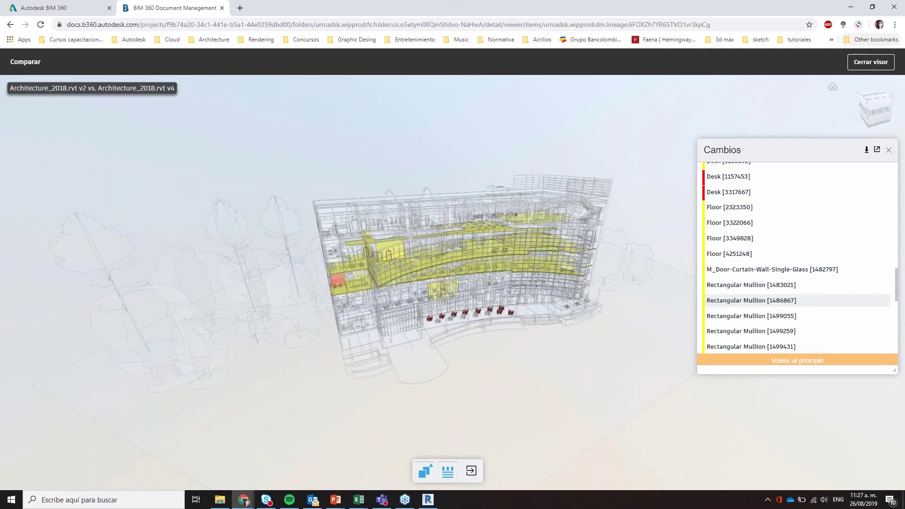
# Step: Close the version comparison and reopen Architecture_2018.rvt from the Arquitectura folder
pyautogui.click(862, 67)
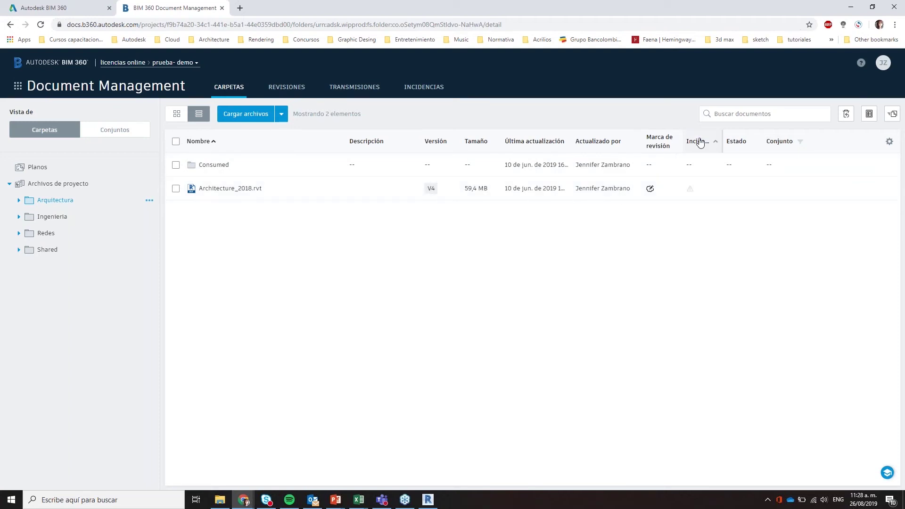
pyautogui.click(234, 189)
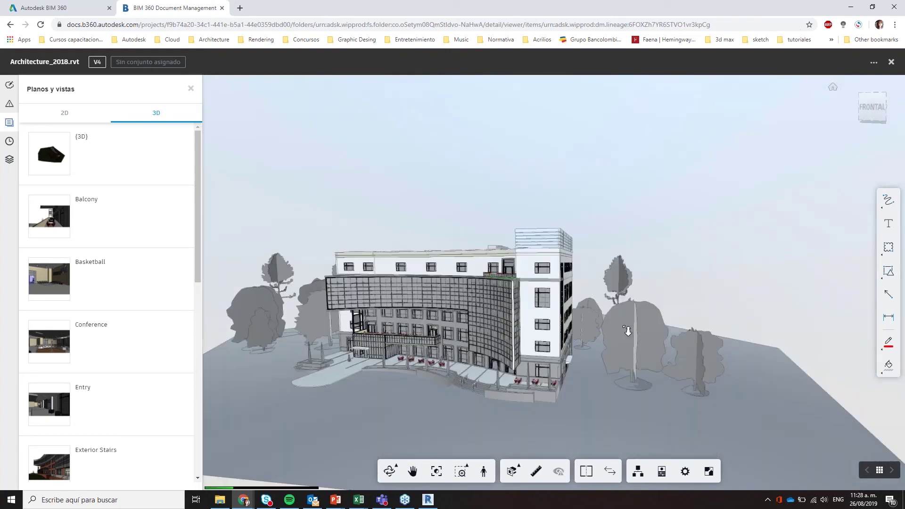
# Step: Open a new issue form for the model and review its fields down to the description
pyautogui.click(9, 108)
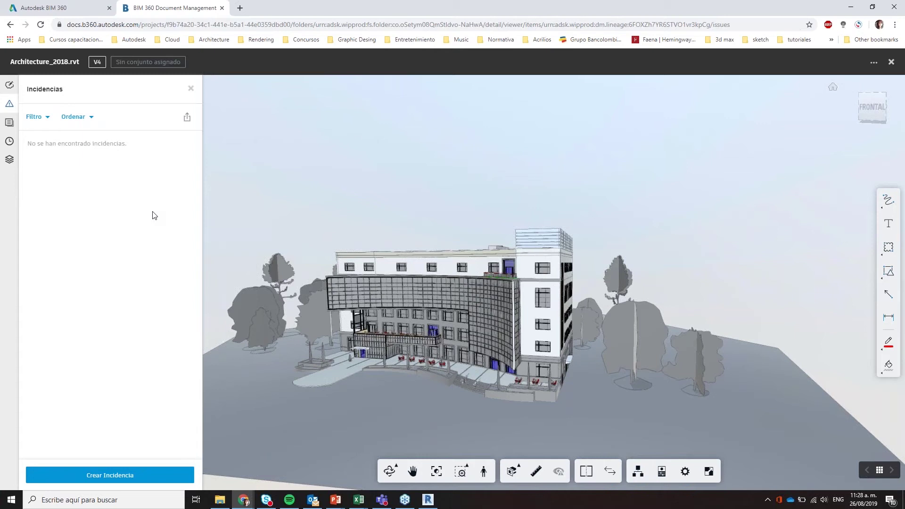
pyautogui.click(120, 477)
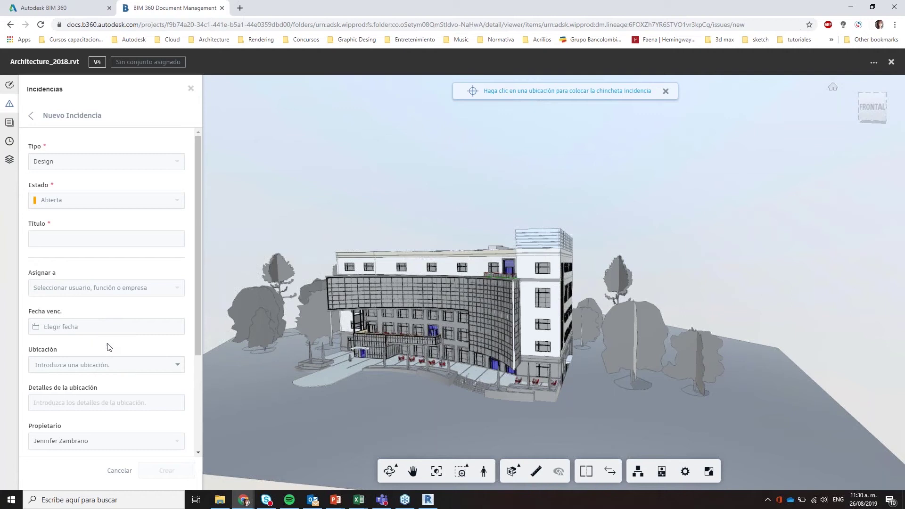
pyautogui.scroll(-2, 108, 400)
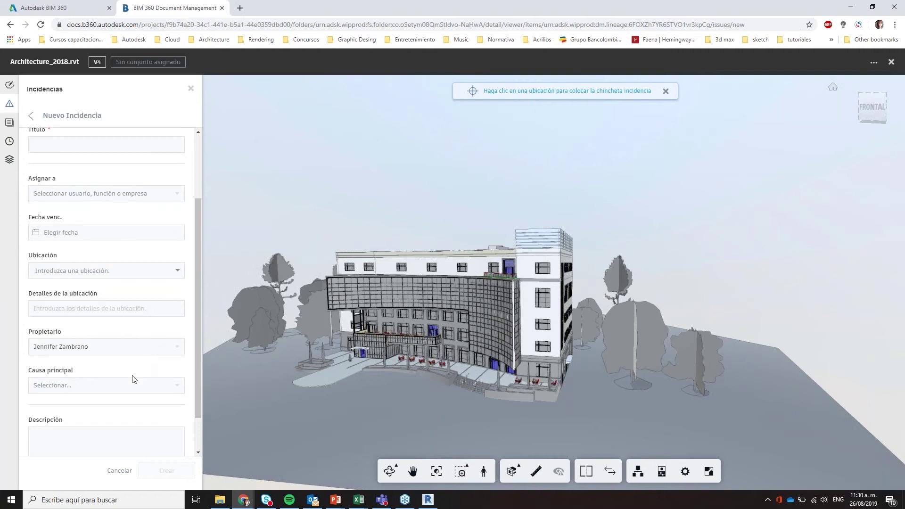
pyautogui.scroll(-1, 132, 378)
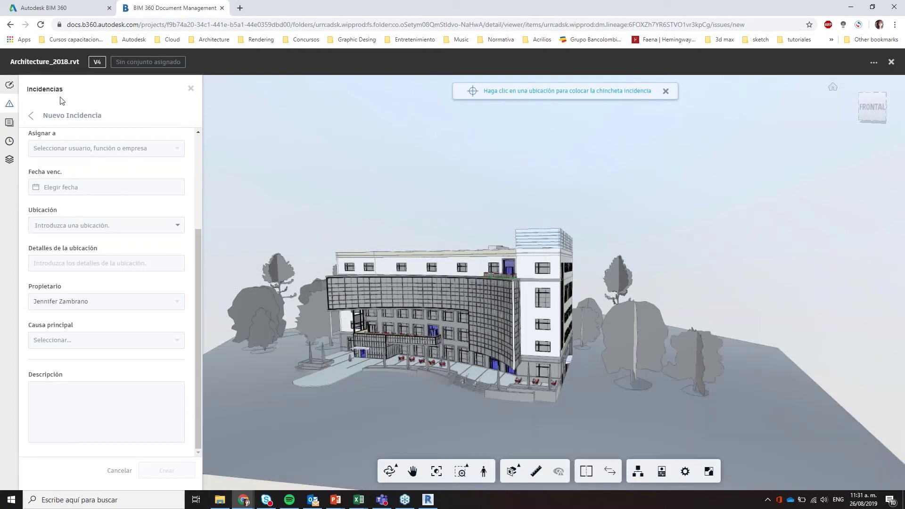
# Step: Display the list of markups saved on Architecture_2018.rvt
pyautogui.click(9, 87)
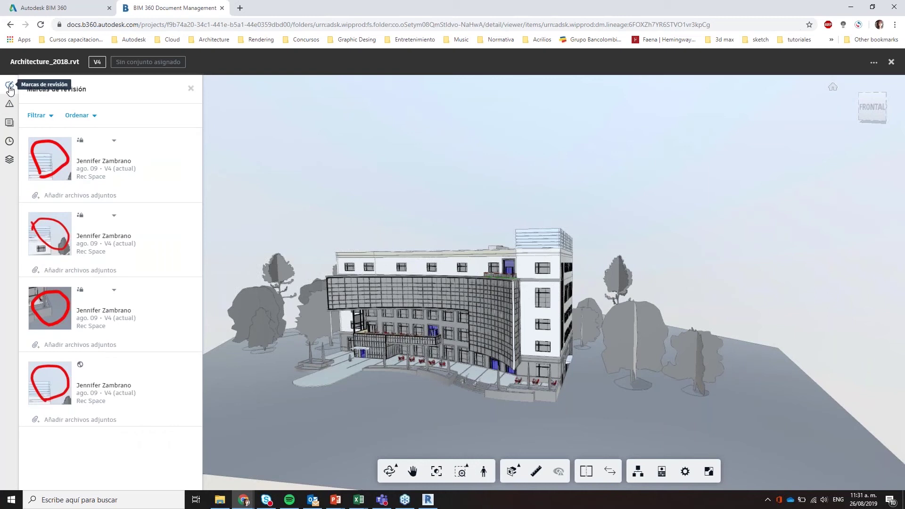
# Step: Open the first private markup on the model, browse Archivos de proyecto for an attachable document, and exit without attaching anything
pyautogui.click(59, 161)
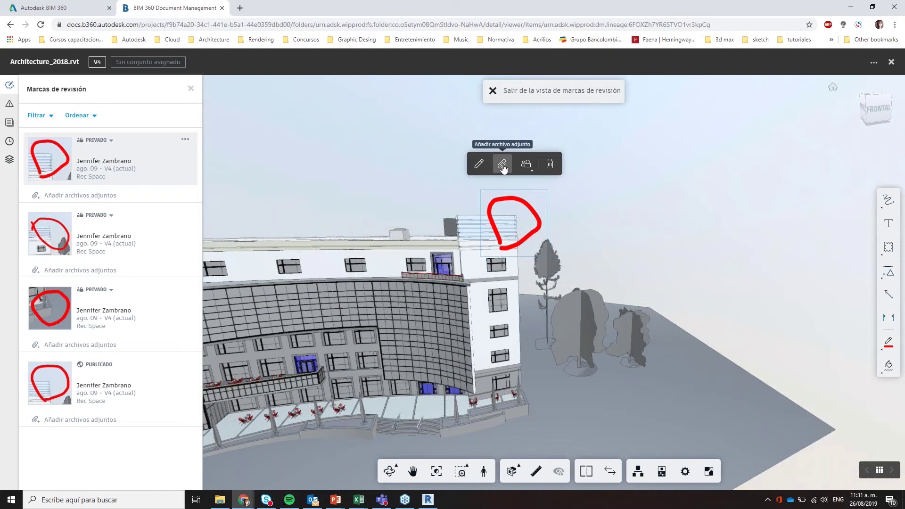
pyautogui.click(502, 164)
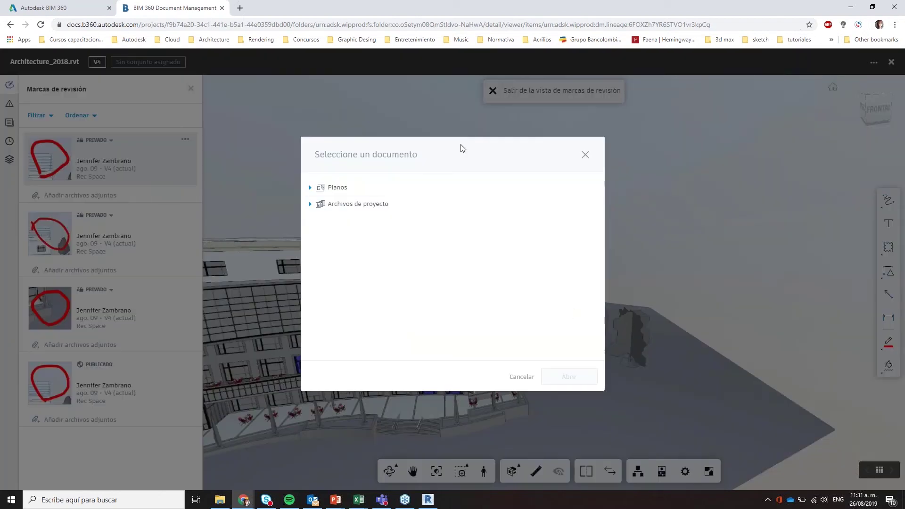
pyautogui.click(311, 205)
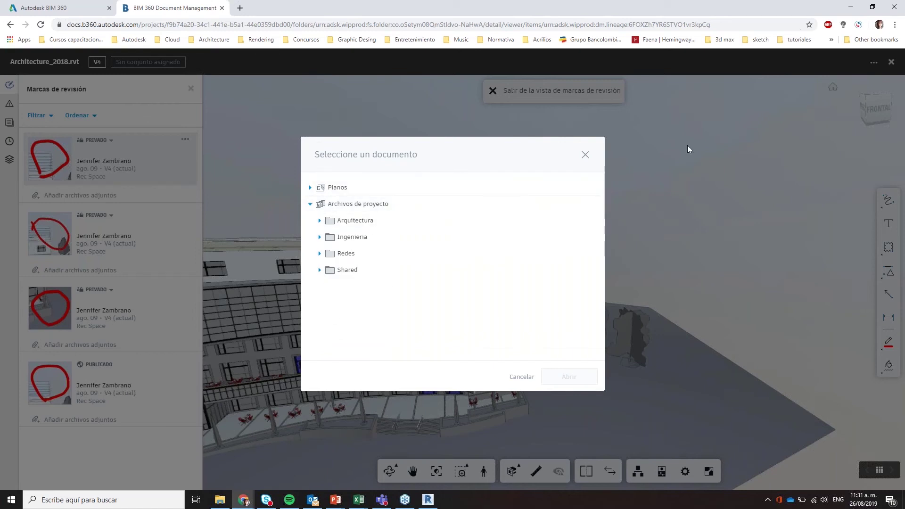
pyautogui.click(585, 156)
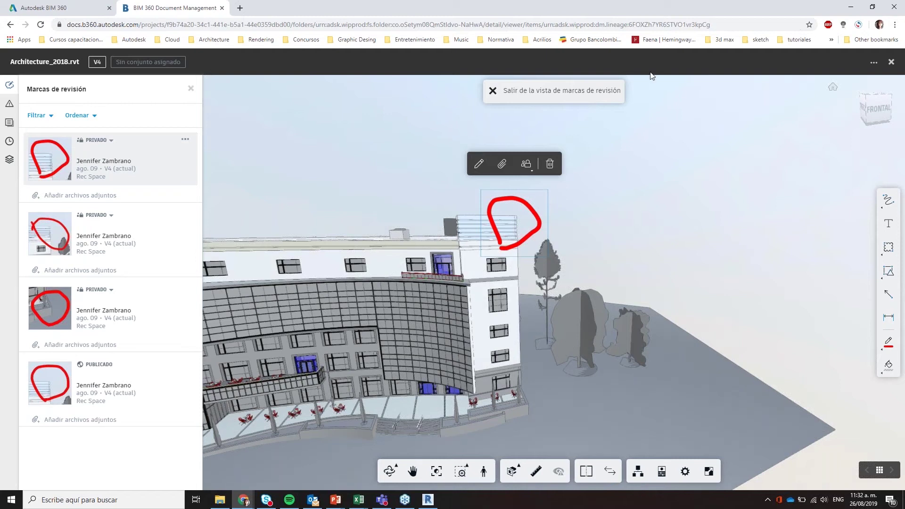
pyautogui.click(498, 91)
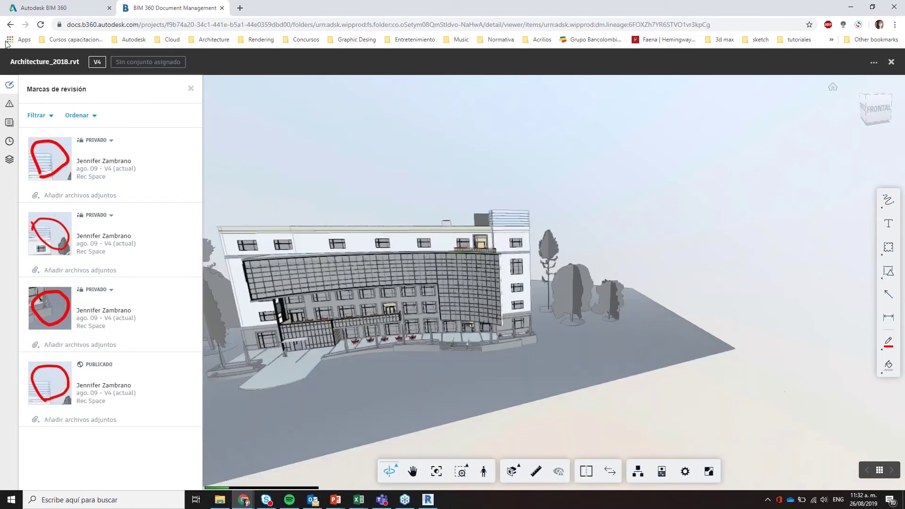
pyautogui.click(190, 89)
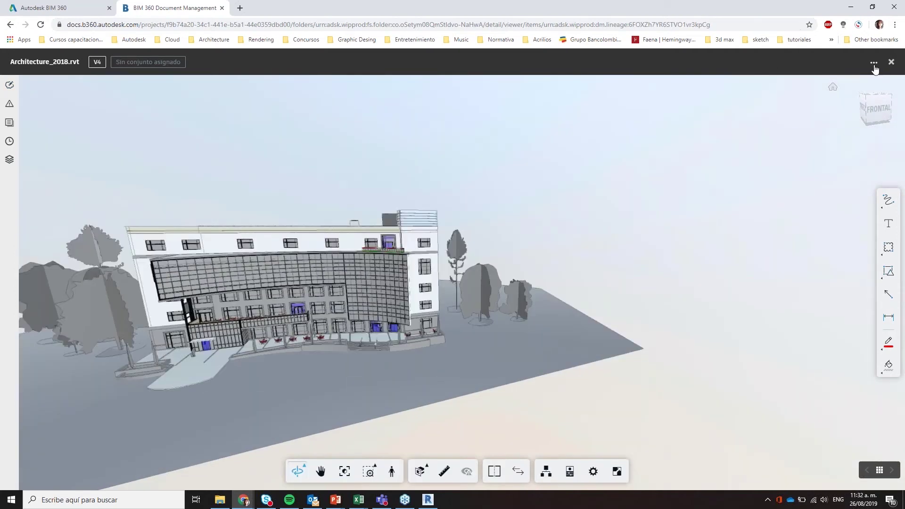
# Step: Show the model's share, source-file download and print options, and return to its list of markups
pyautogui.click(873, 63)
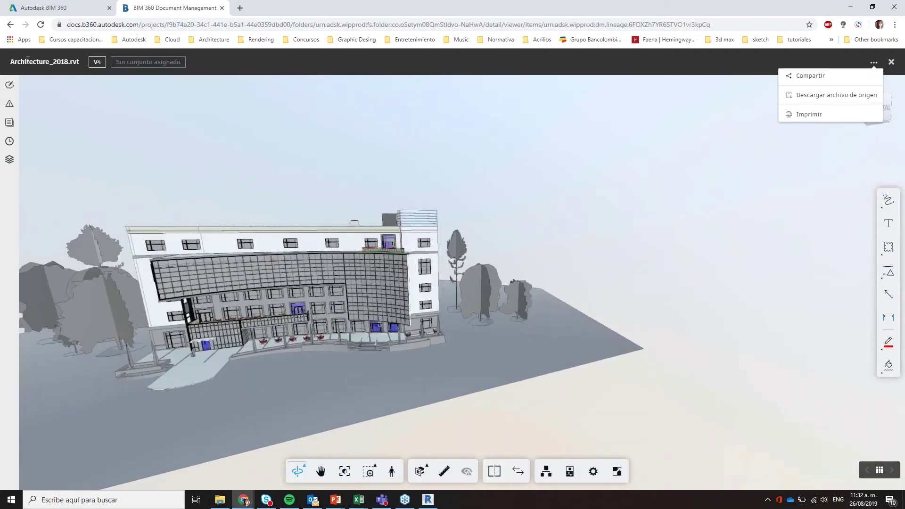
pyautogui.press('Escape')
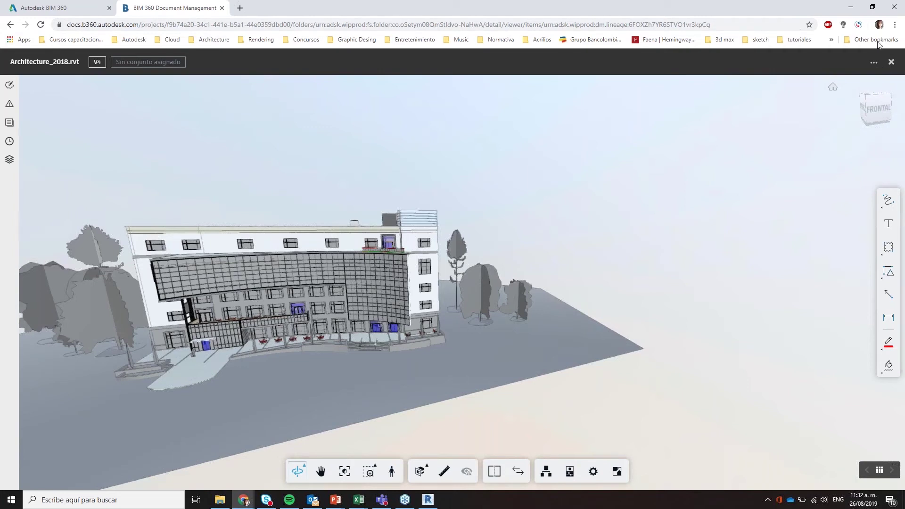
pyautogui.click(873, 63)
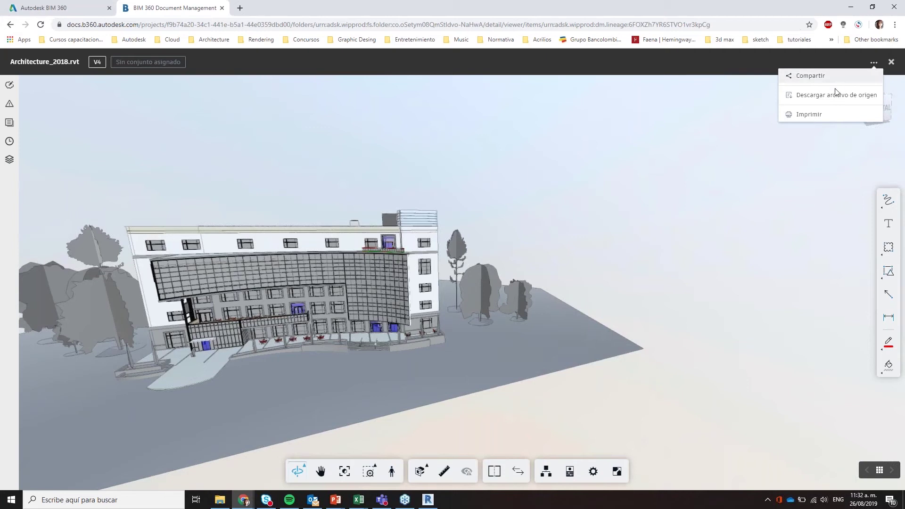
pyautogui.click(9, 85)
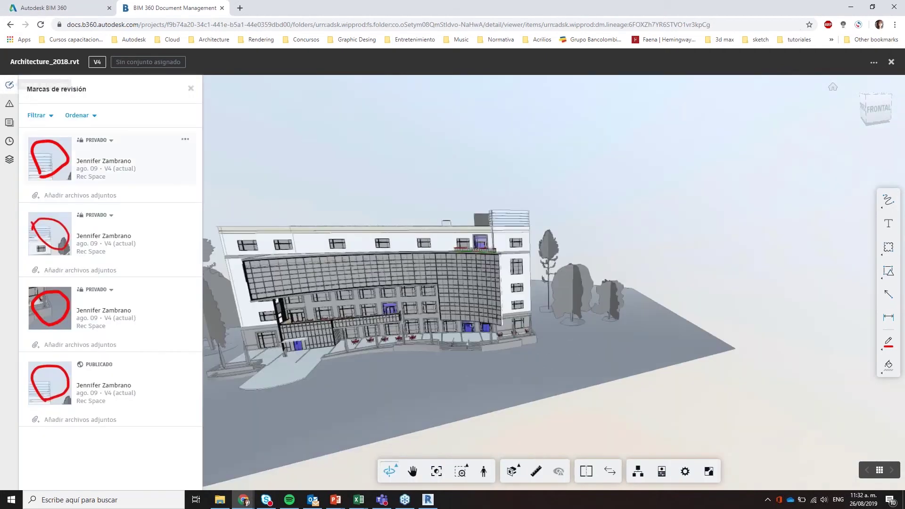
# Step: Duplicate the browser tab showing Architecture_2018.rvt and close the model in the copy to return to the Arquitectura folder
pyautogui.rightClick(200, 13)
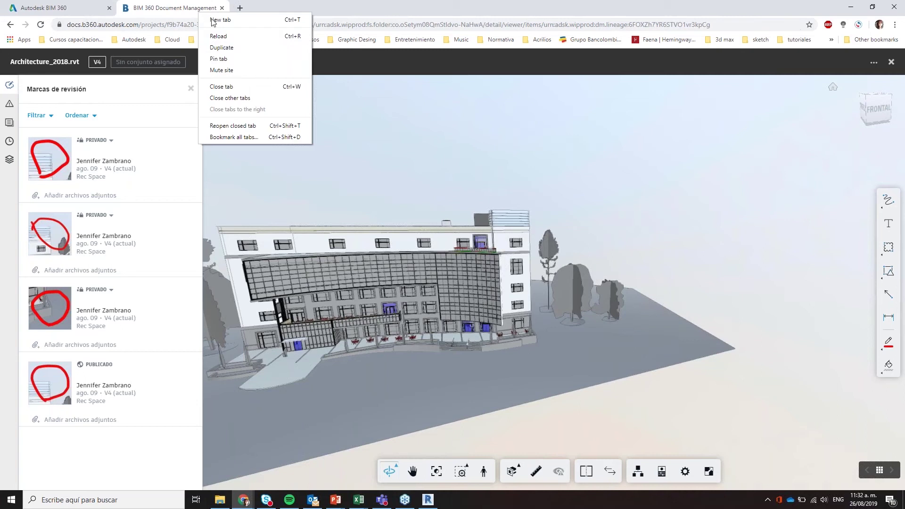
pyautogui.click(244, 49)
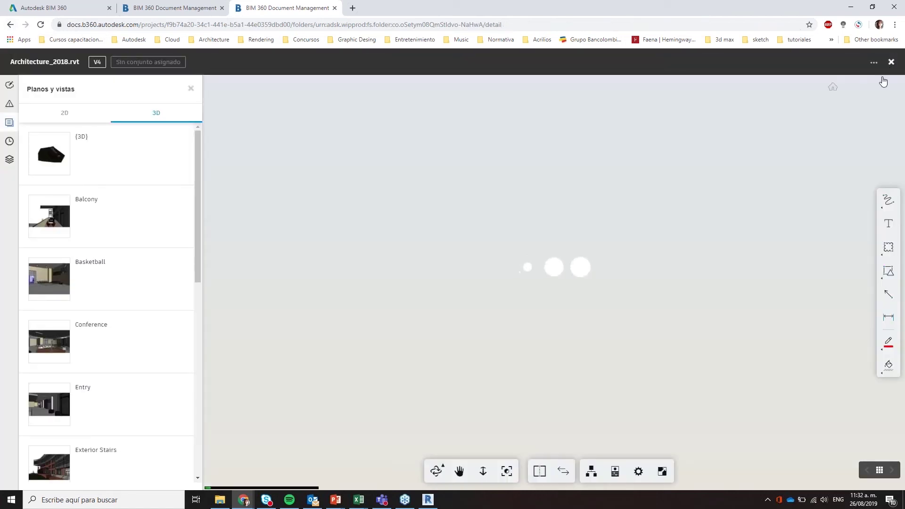
pyautogui.click(890, 62)
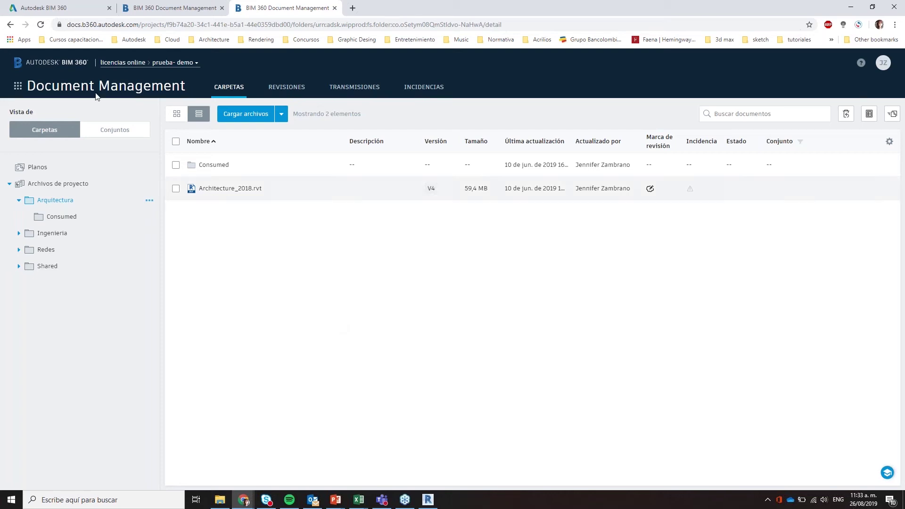
# Step: Compare the project's Carpetas view with its Conjuntos view, ending on the current set
pyautogui.click(111, 134)
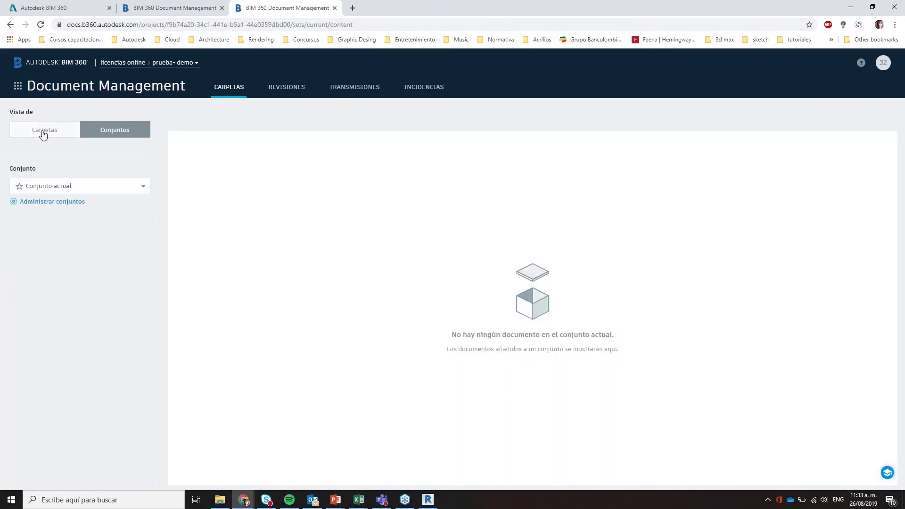
pyautogui.click(42, 132)
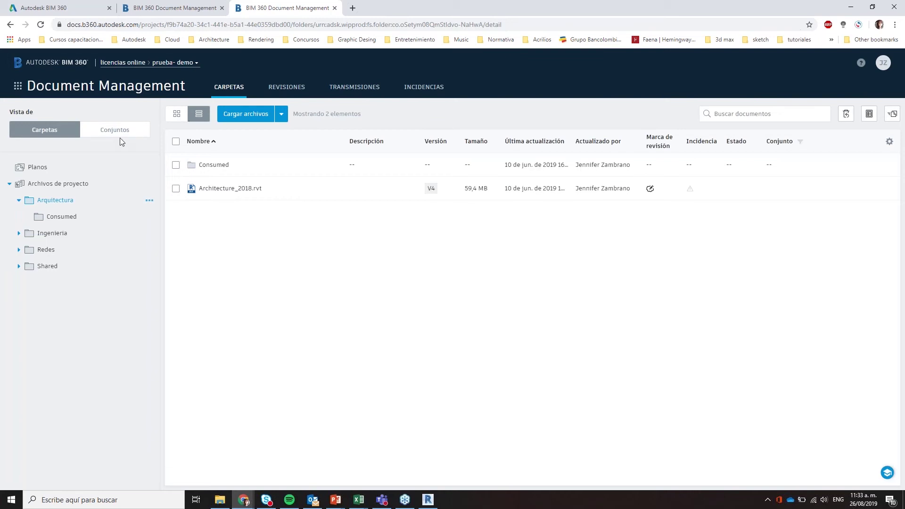
pyautogui.click(118, 134)
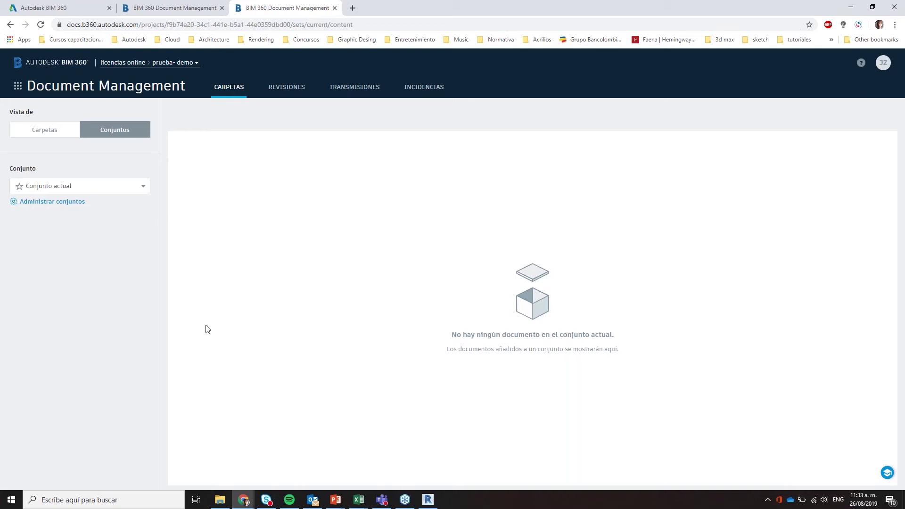
# Step: Switch to Project Admin and display the activity log of the Document Management service
pyautogui.click(19, 87)
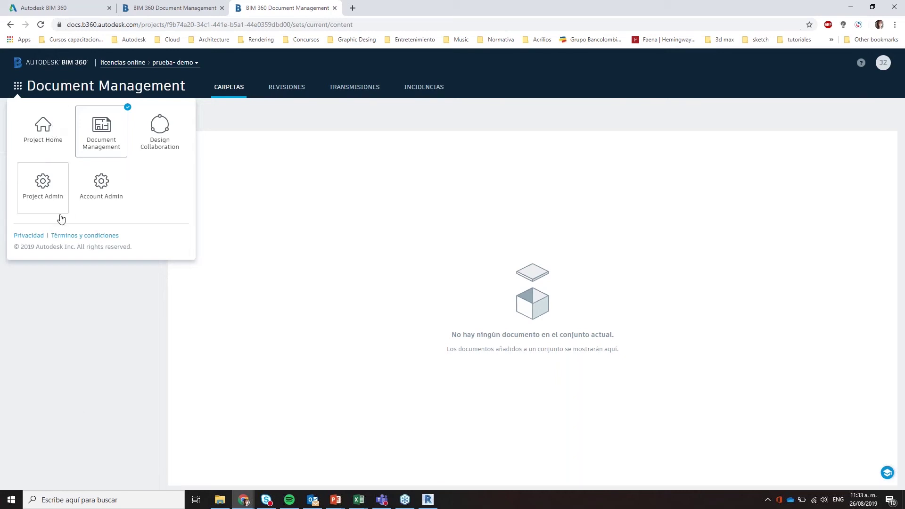
pyautogui.click(28, 138)
pyautogui.click(60, 183)
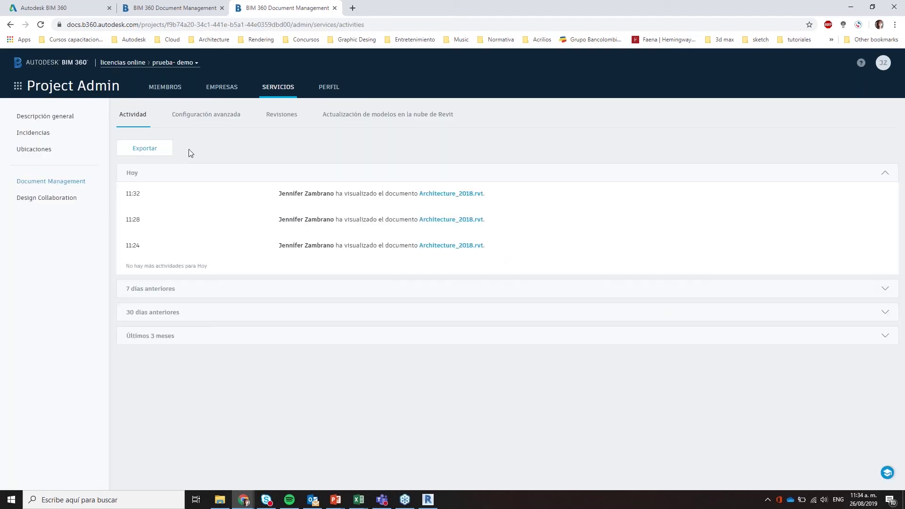
pyautogui.click(17, 86)
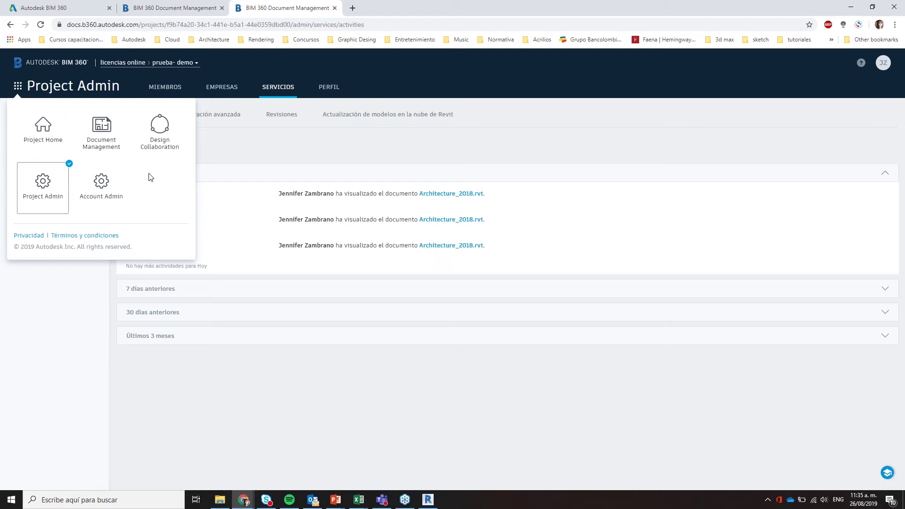
pyautogui.click(256, 393)
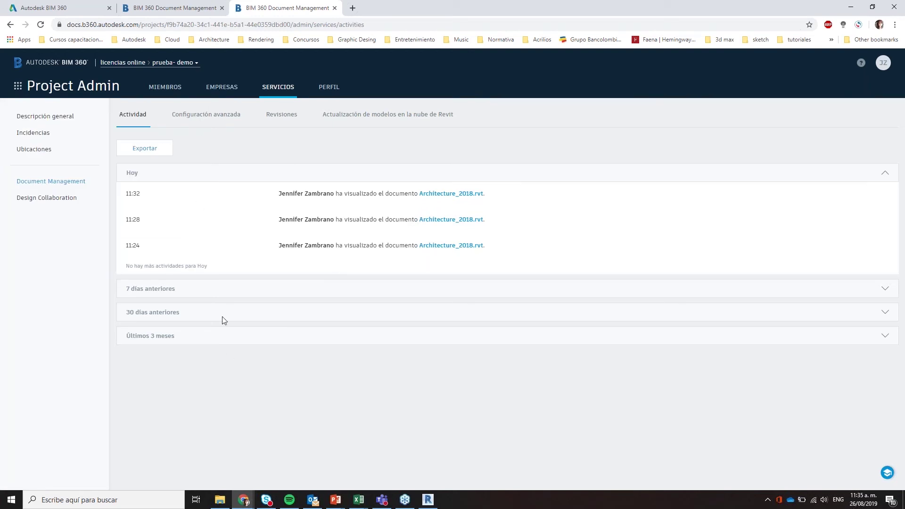
# Step: Expand and review the logged Document Management activity for the previous 7 days and the last 3 months
pyautogui.click(161, 290)
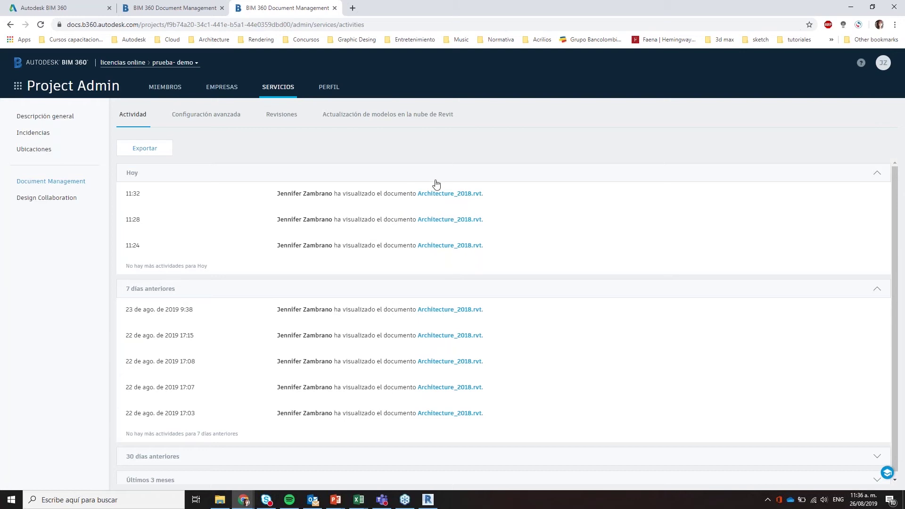
pyautogui.scroll(-1, 404, 374)
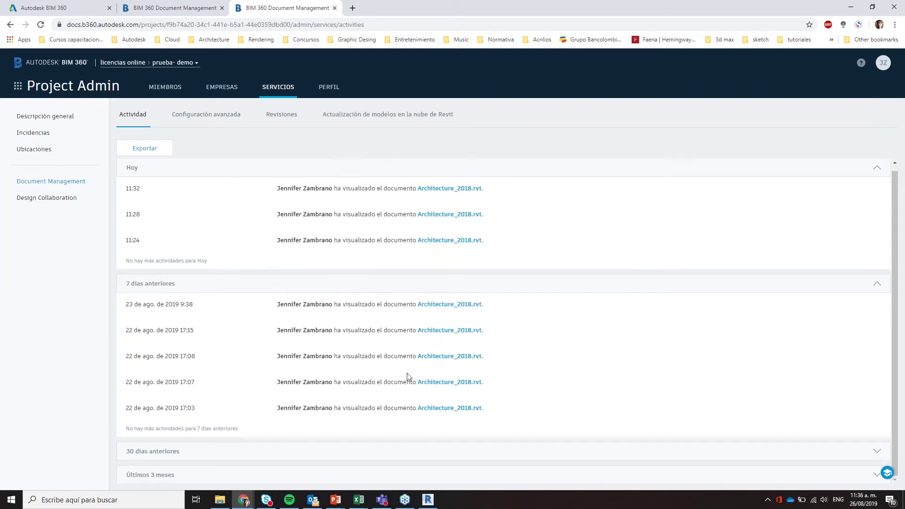
pyautogui.click(145, 476)
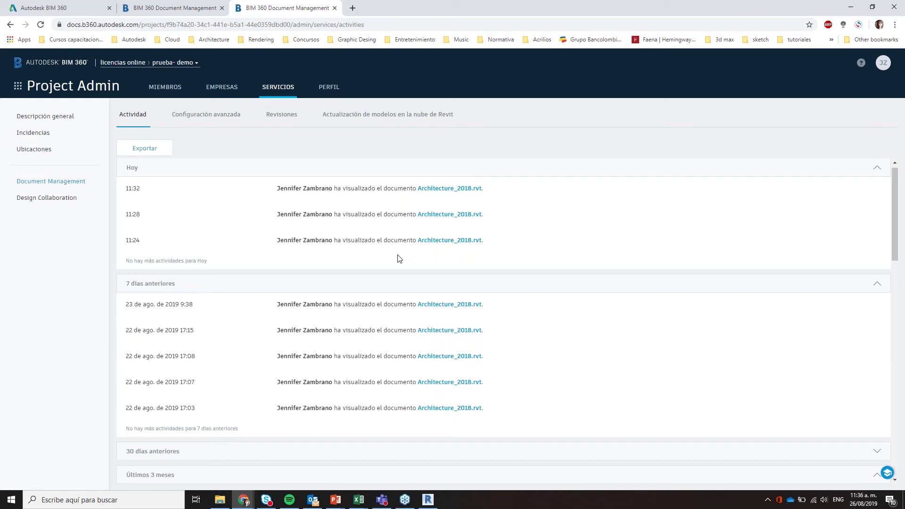
pyautogui.scroll(-1, 392, 296)
pyautogui.scroll(-10, 391, 296)
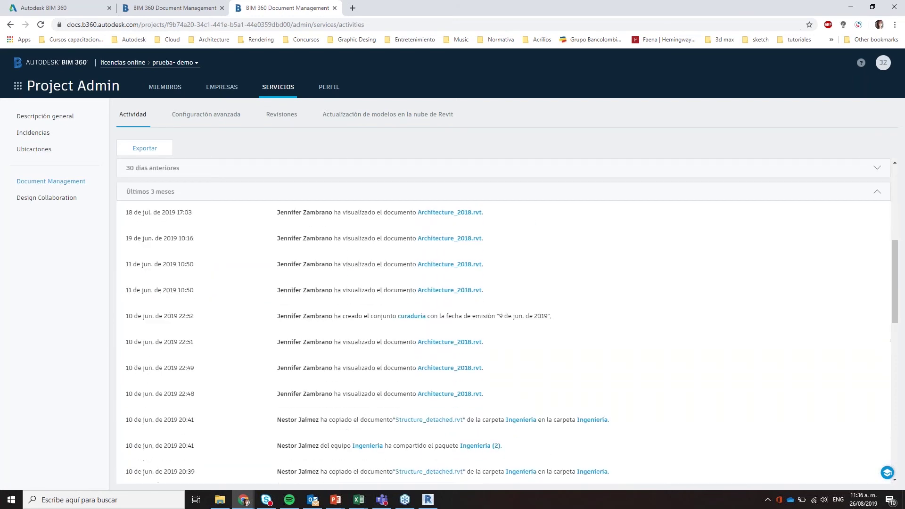
pyautogui.scroll(-6, 390, 296)
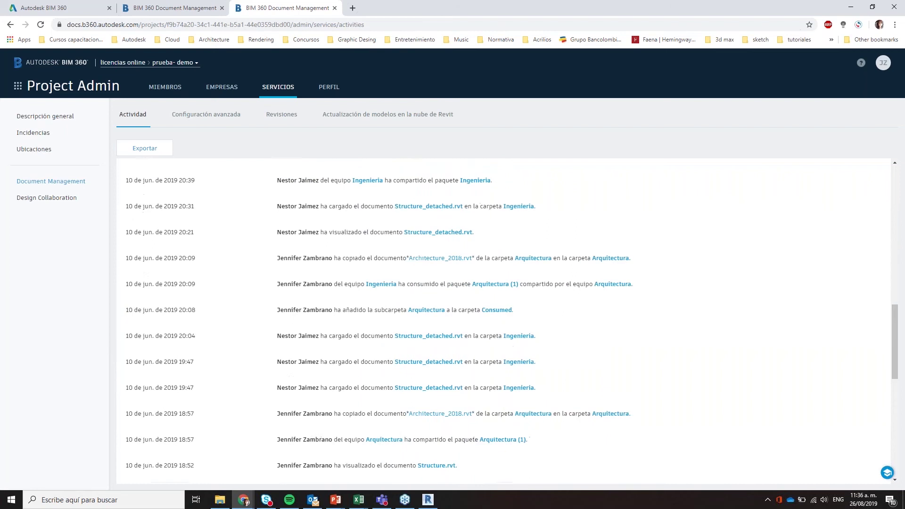
pyautogui.scroll(-3, 504, 320)
pyautogui.scroll(6, 503, 320)
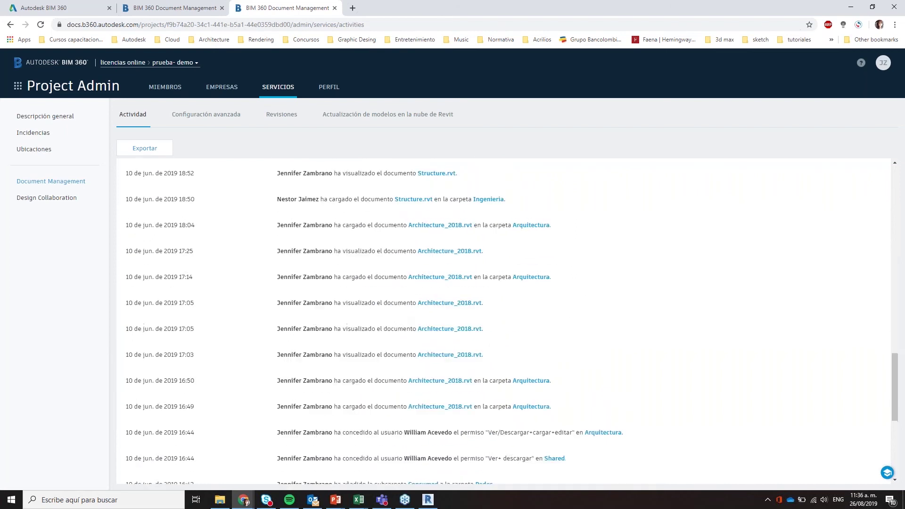
pyautogui.scroll(15, 503, 322)
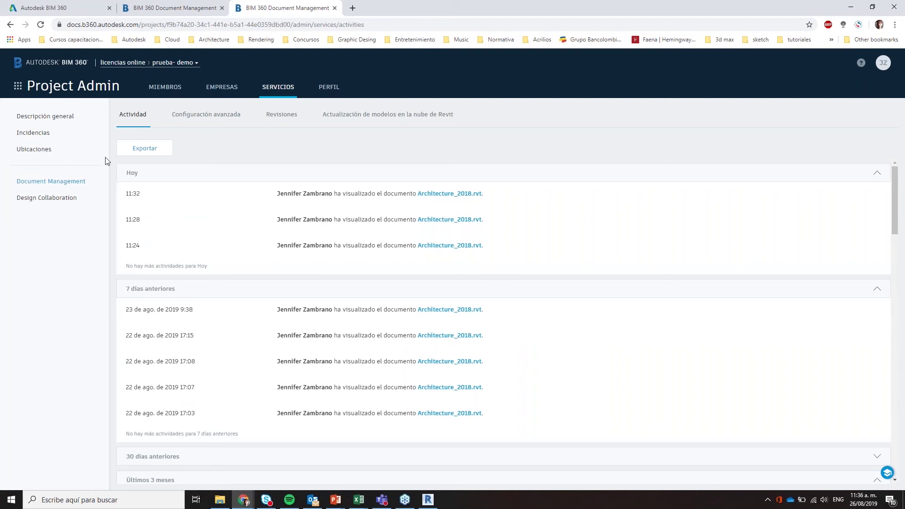
# Step: Review the project's member list and display the approval workflows under the Document Management service's Revisiones settings
pyautogui.click(161, 88)
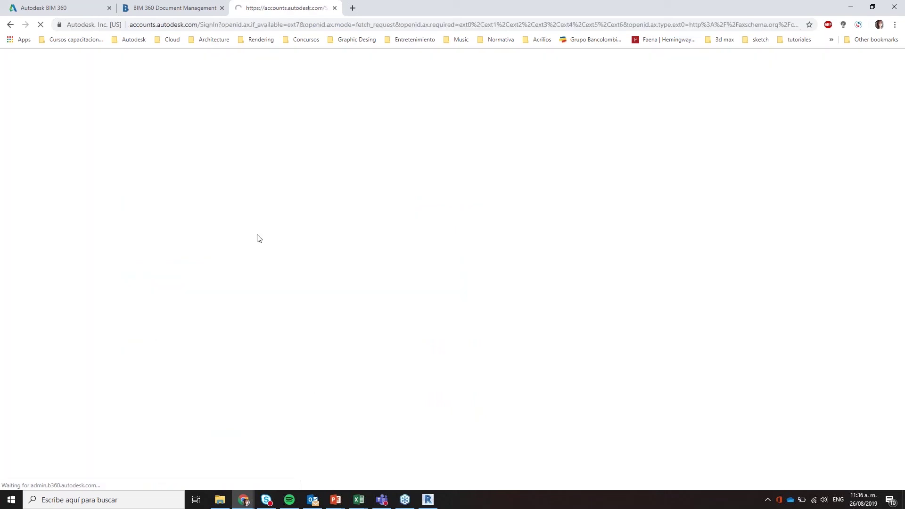
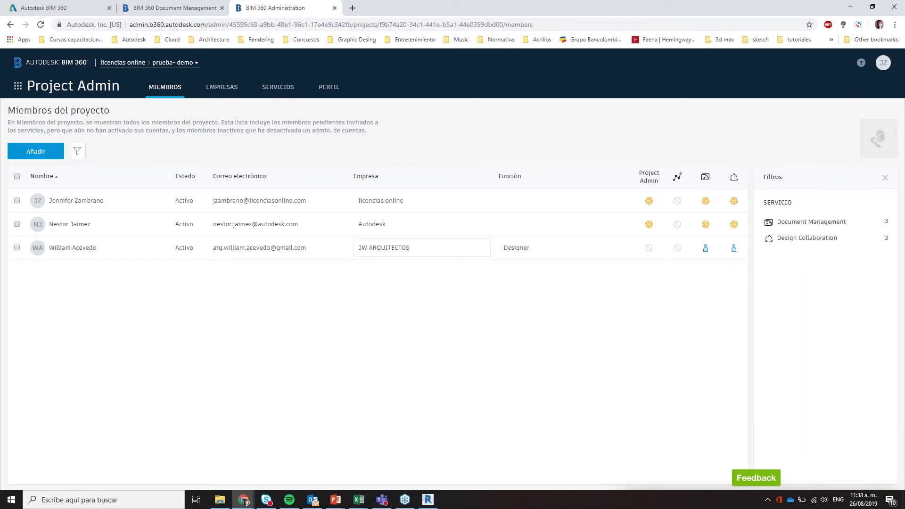
pyautogui.click(275, 90)
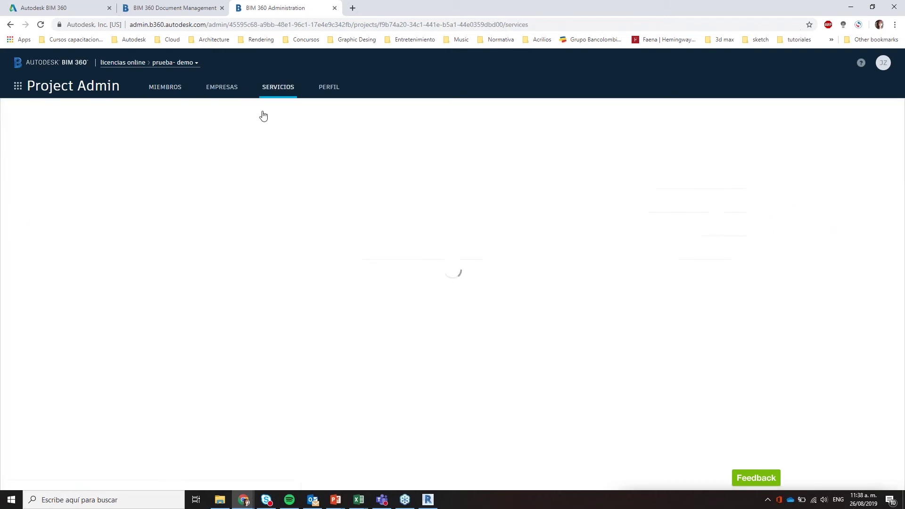
pyautogui.click(59, 167)
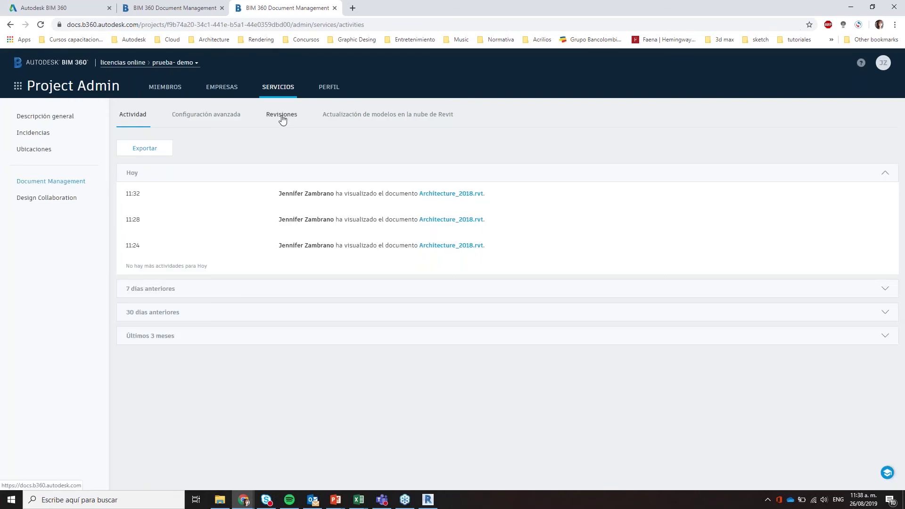
pyautogui.click(282, 118)
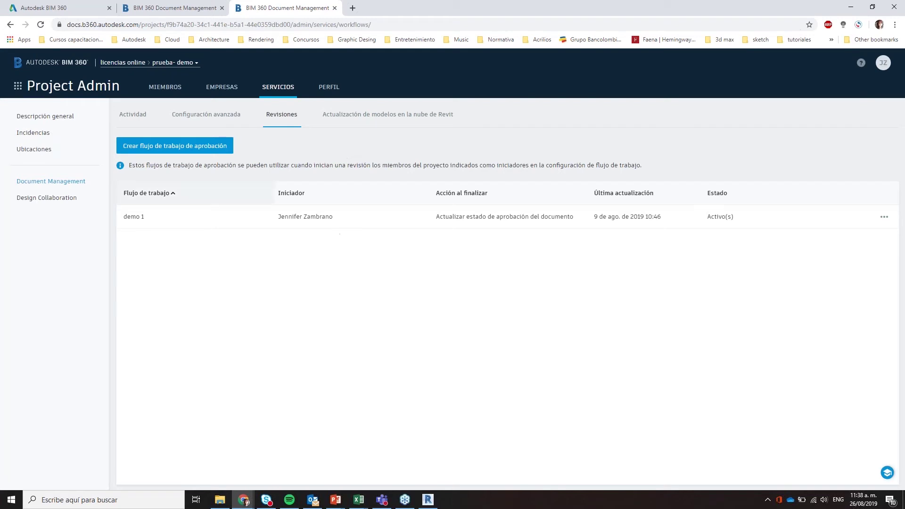
# Step: Start a new approval workflow from the one-step template Aprobación en un paso after checking the other available templates
pyautogui.click(180, 149)
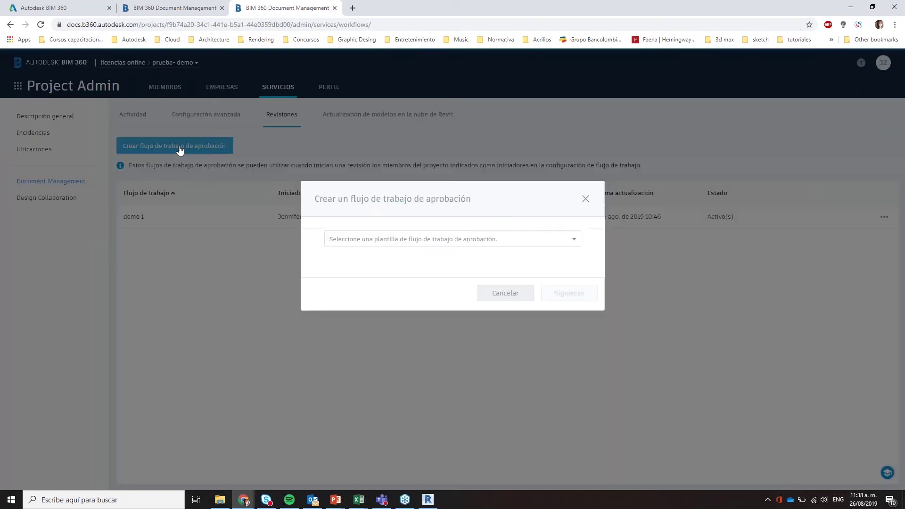
pyautogui.click(541, 244)
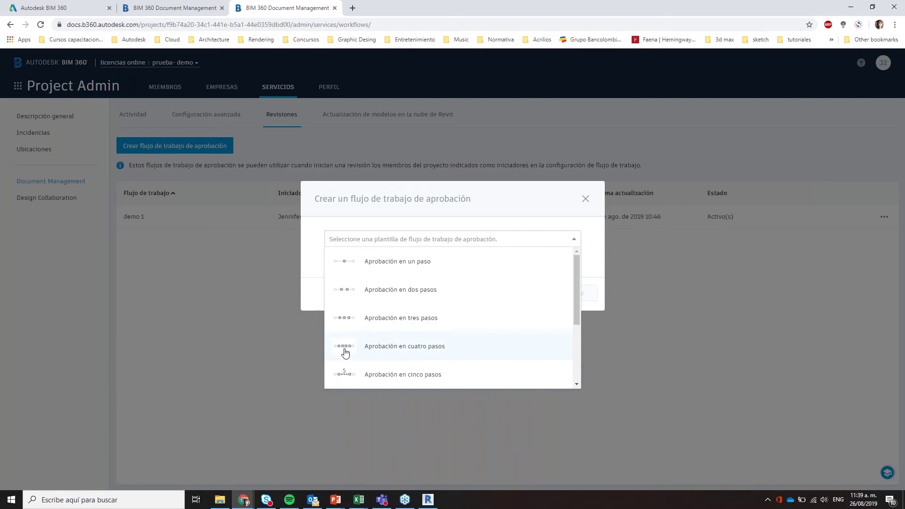
pyautogui.scroll(-3, 401, 350)
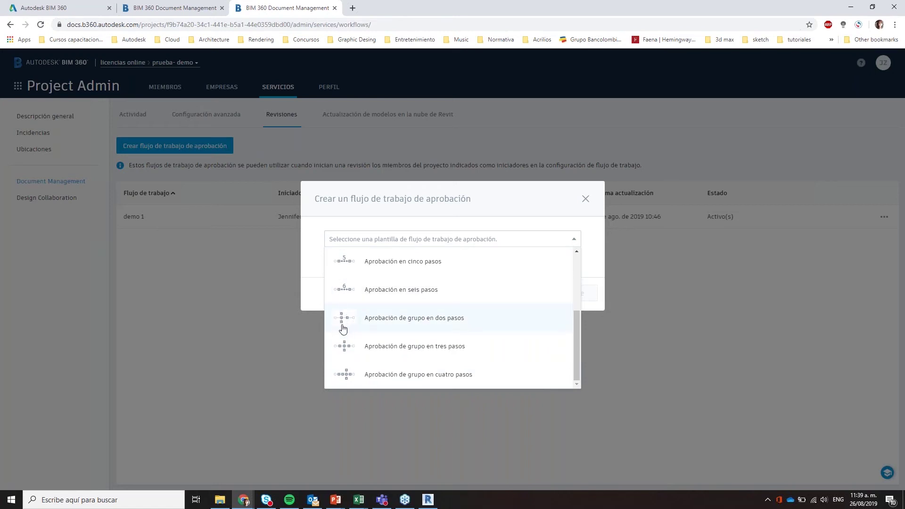
pyautogui.scroll(3, 381, 319)
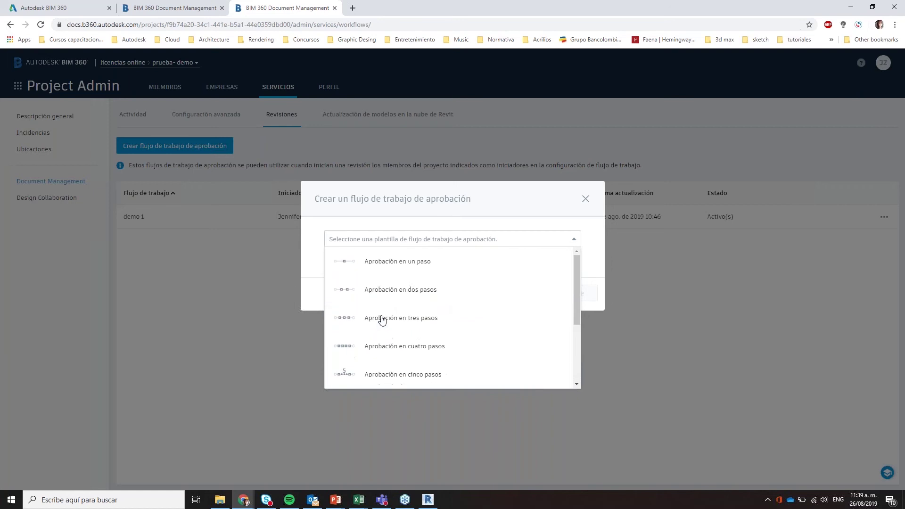
pyautogui.click(382, 263)
pyautogui.click(568, 379)
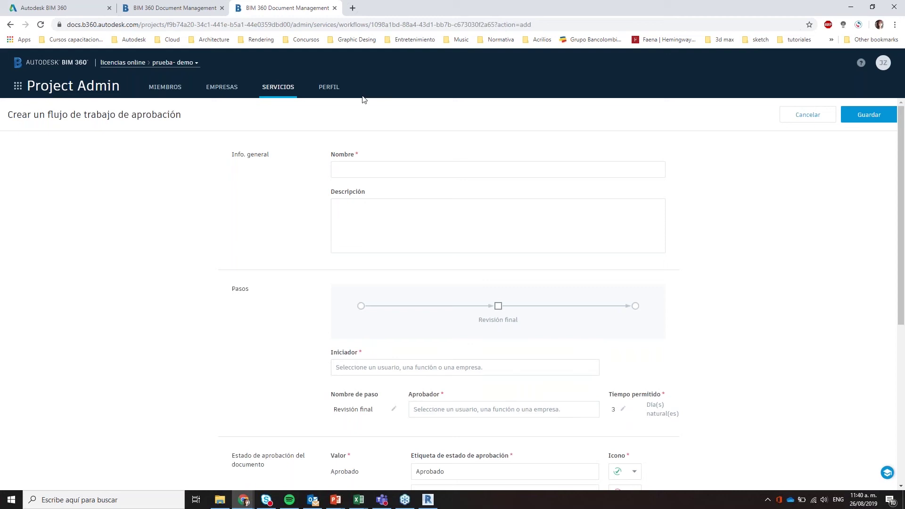
# Step: Review the new workflow's general information, steps and approval states, and view the members selectable as Aprobador without choosing any
pyautogui.click(382, 166)
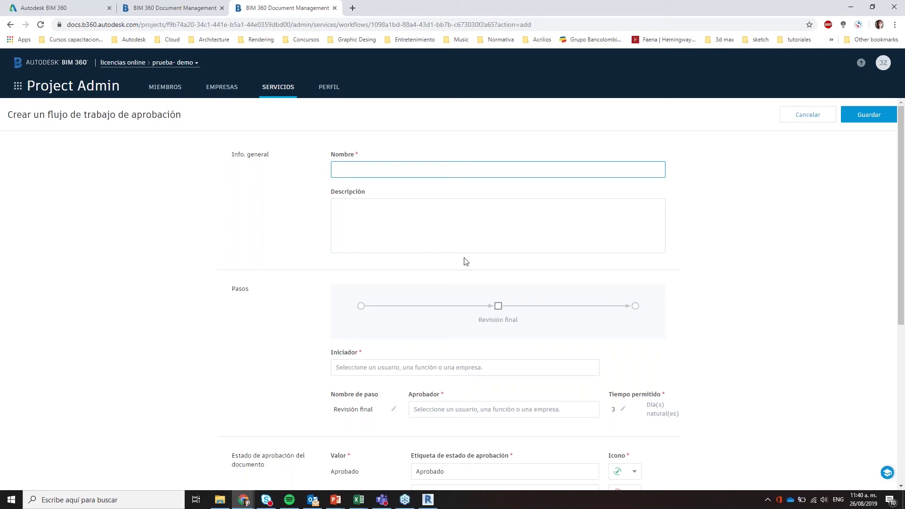
pyautogui.scroll(-2, 462, 258)
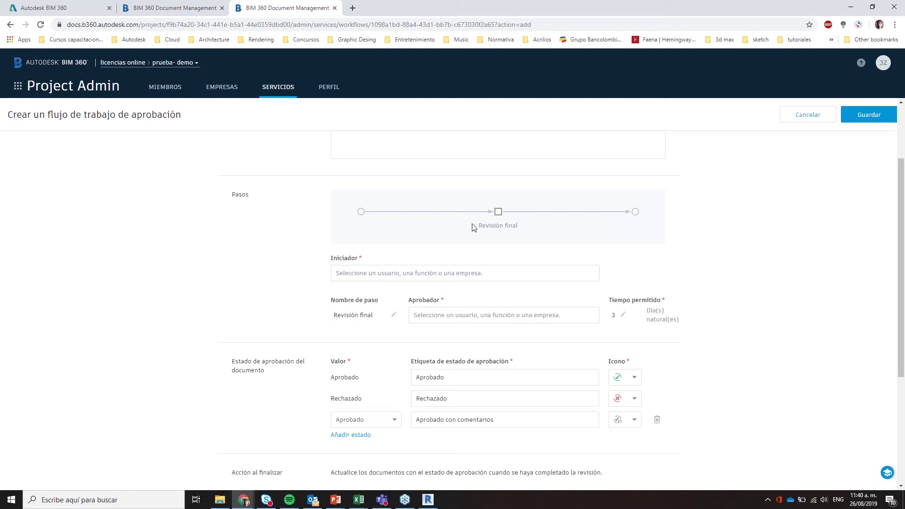
pyautogui.scroll(-1, 496, 332)
pyautogui.scroll(-1, 495, 332)
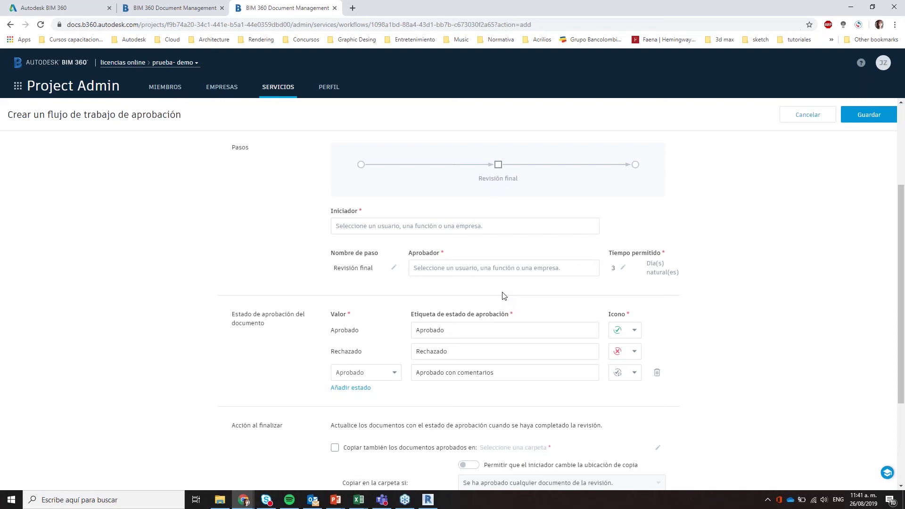
pyautogui.click(485, 275)
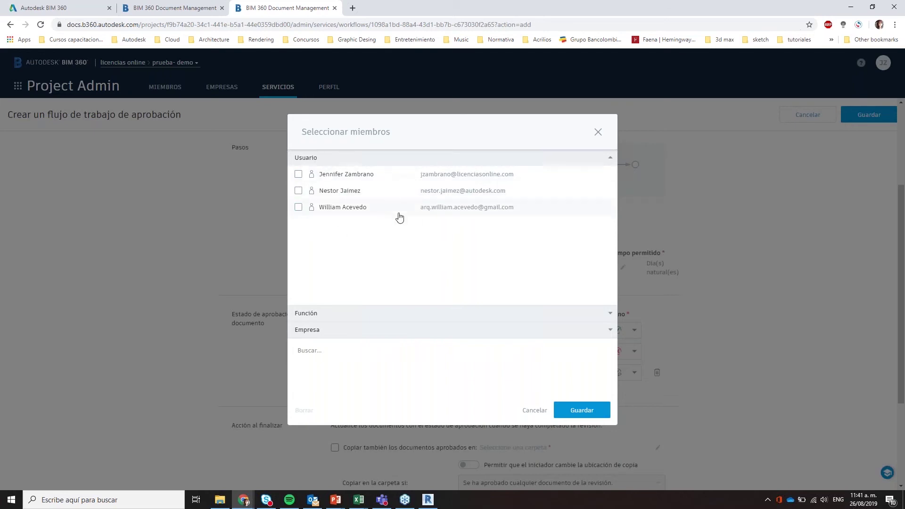
pyautogui.click(596, 133)
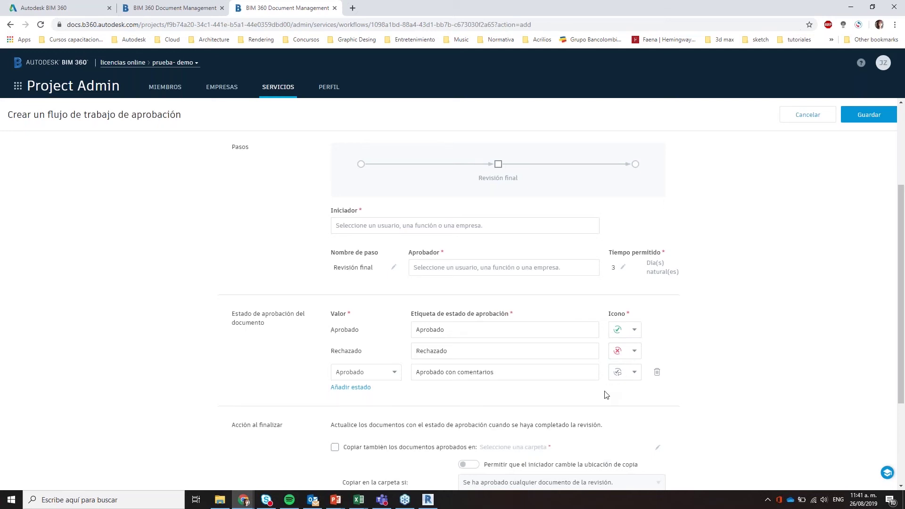
# Step: Enable copying approved documents to a folder, view the destination folders, try to save the workflow, and cancel its creation
pyautogui.scroll(-3, 605, 394)
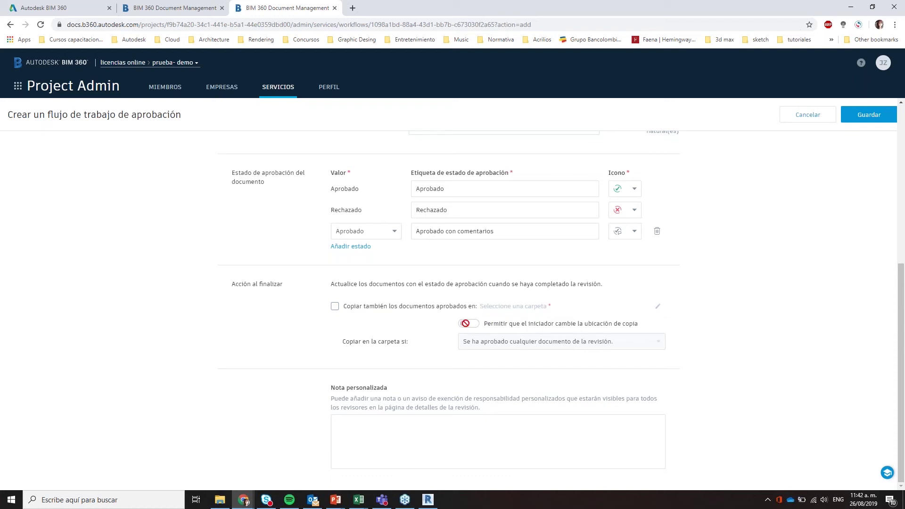
pyautogui.click(336, 307)
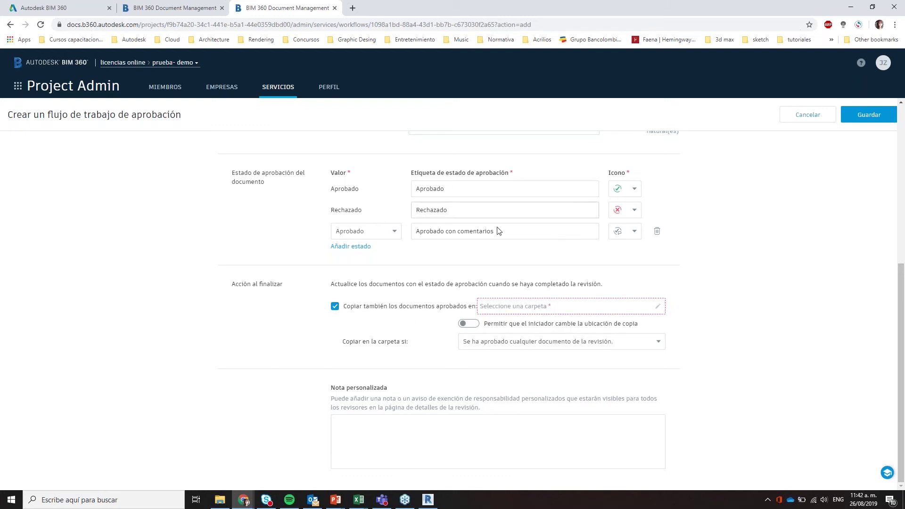
pyautogui.click(636, 309)
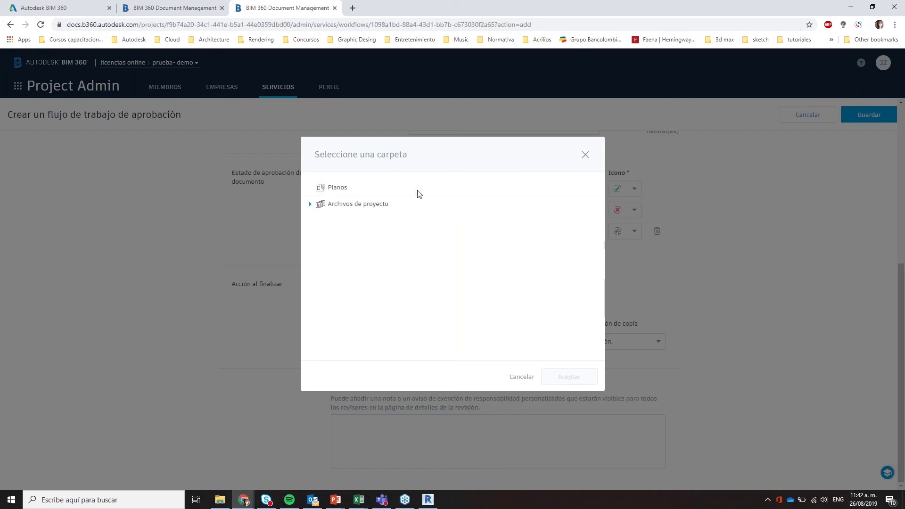
pyautogui.click(585, 155)
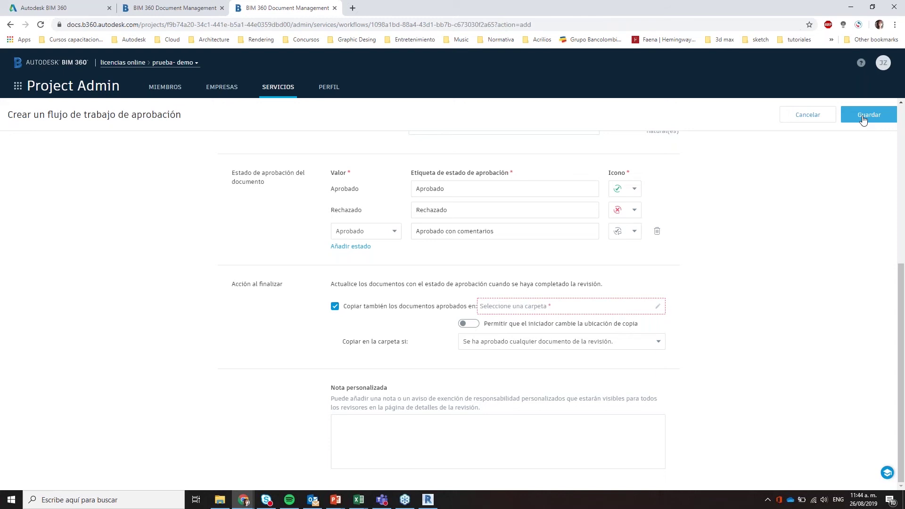
pyautogui.click(863, 119)
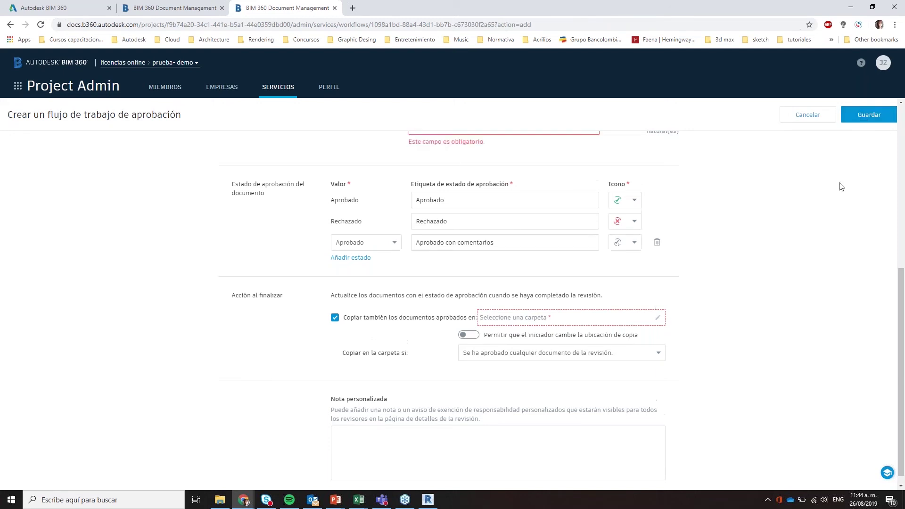
pyautogui.click(805, 117)
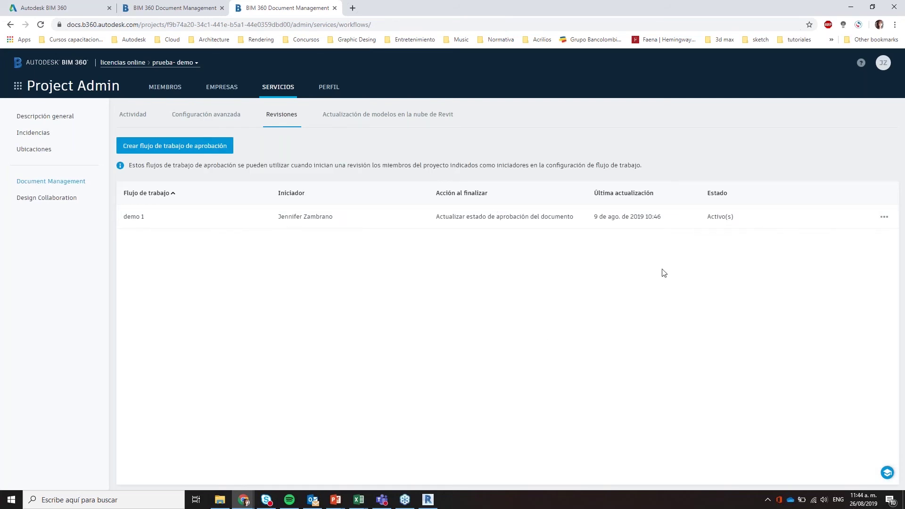
# Step: Switch via Document Management to Design Collaboration and expand the timeline to view the Ingenieria, Redes and Arquitectura teams' shared packages
pyautogui.click(18, 88)
pyautogui.click(104, 140)
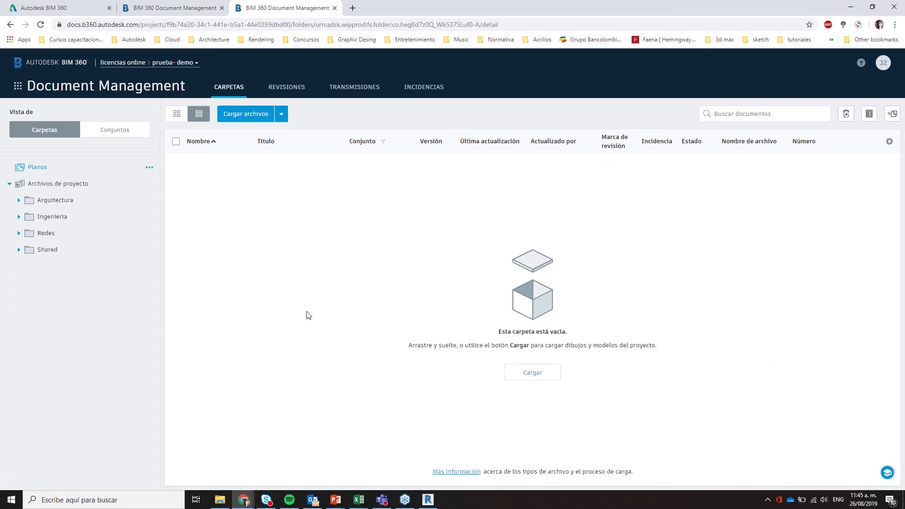
pyautogui.click(17, 87)
pyautogui.click(159, 136)
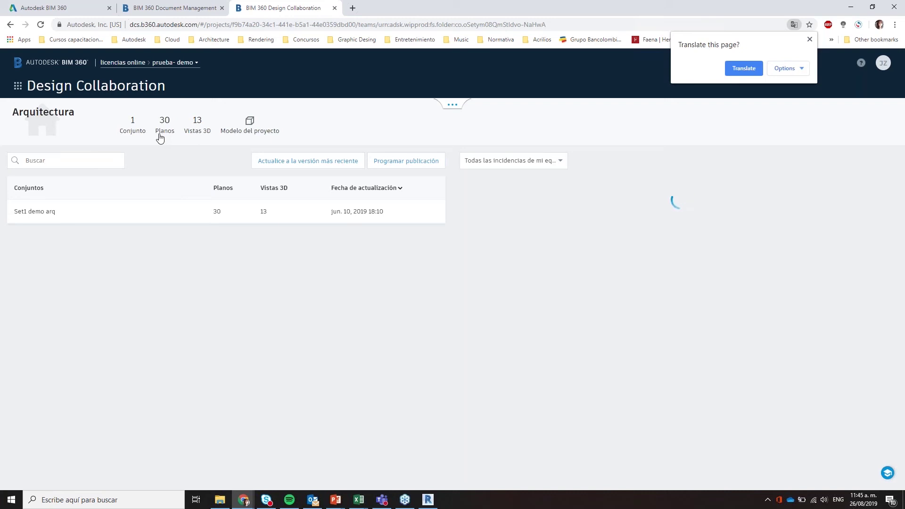
pyautogui.click(455, 107)
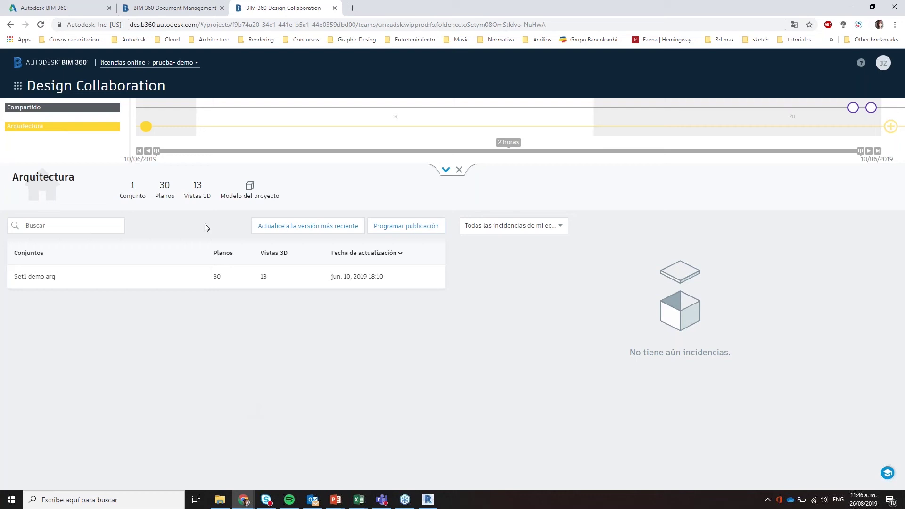
pyautogui.click(447, 171)
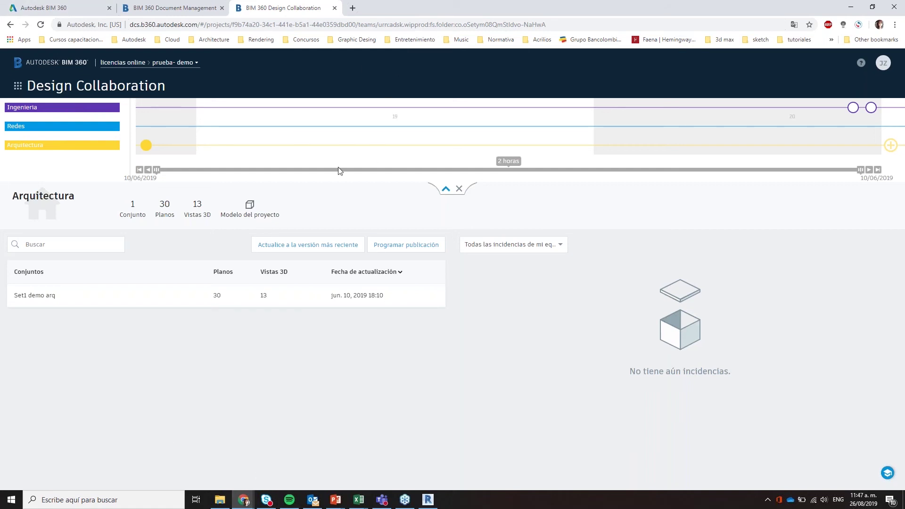
pyautogui.moveTo(146, 149)
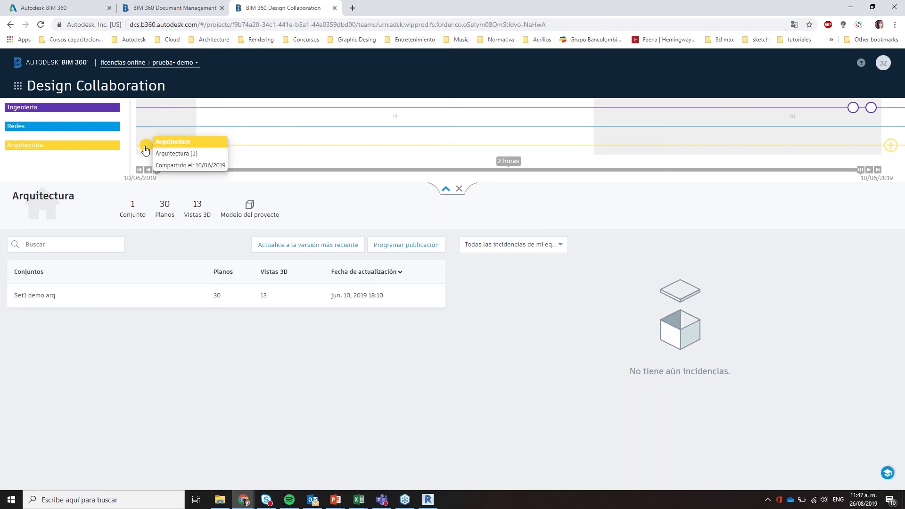
pyautogui.moveTo(146, 147)
# Step: Start the Collaborate command in Revit, then return to Design Collaboration and open the Arquitectura set Set1 demo arq
pyautogui.click(429, 500)
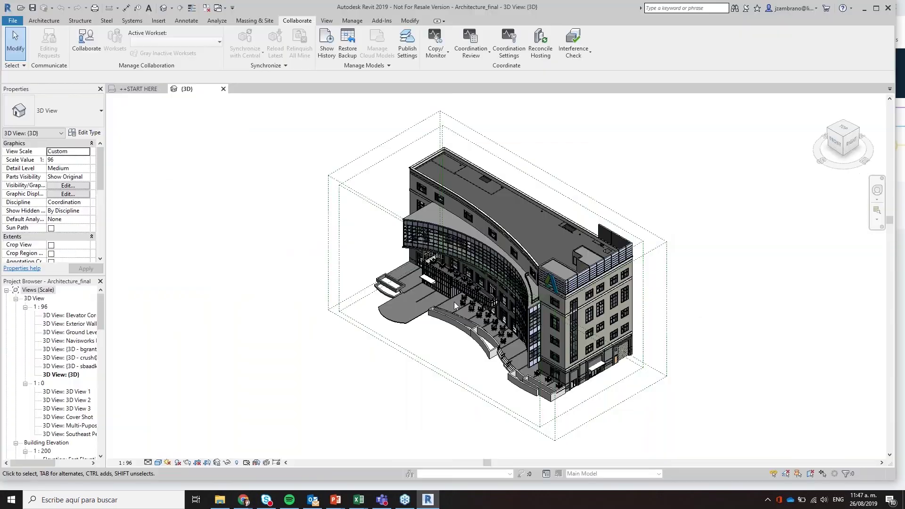
pyautogui.click(81, 49)
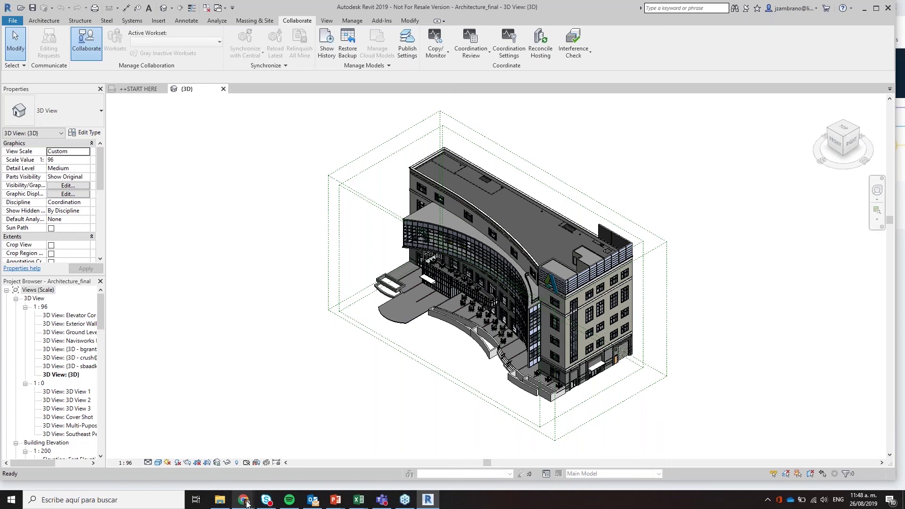
pyautogui.moveTo(246, 503)
pyautogui.click(293, 455)
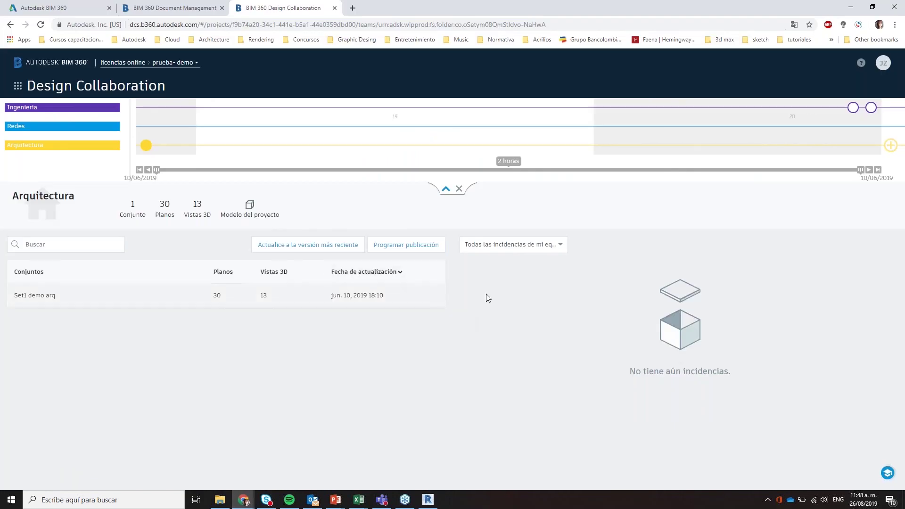
pyautogui.click(143, 140)
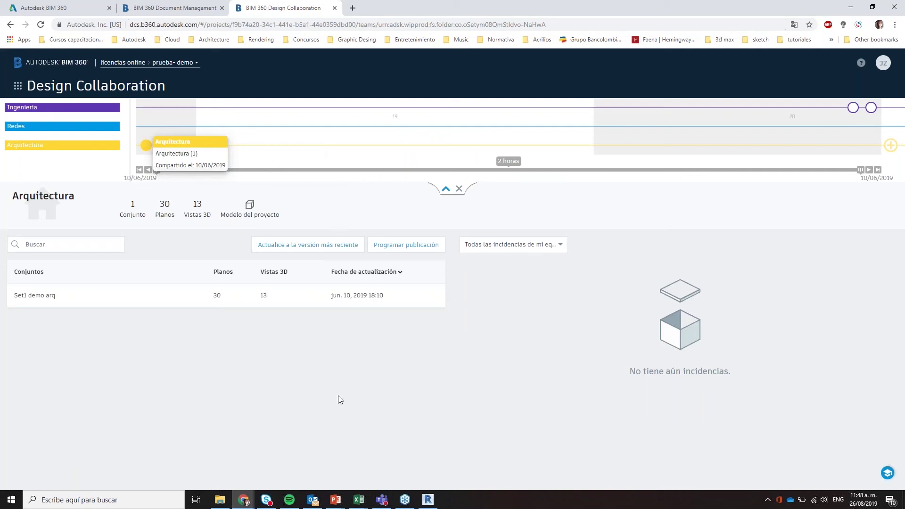
pyautogui.click(40, 296)
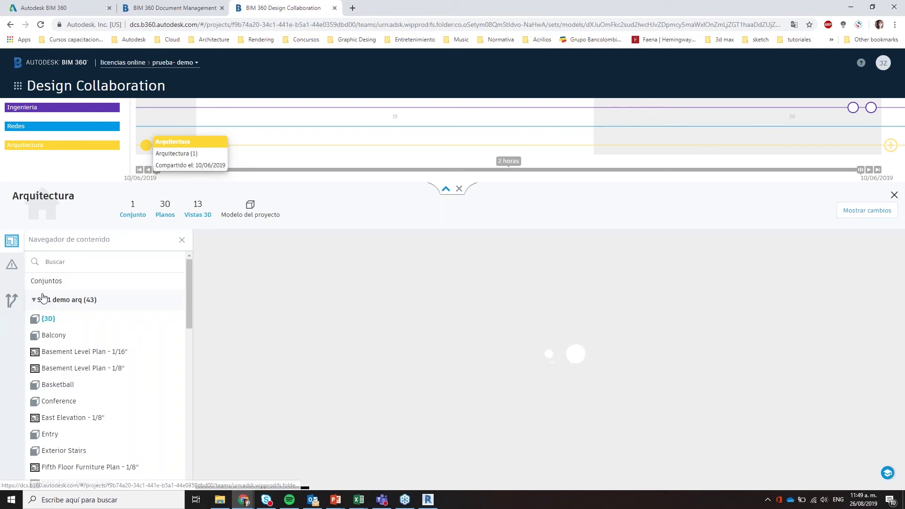
# Step: Switch to Revit, cancel the Collaborate dialog, and review the sets in Publish Settings, briefly toggling A Series and closing without saving
pyautogui.click(429, 501)
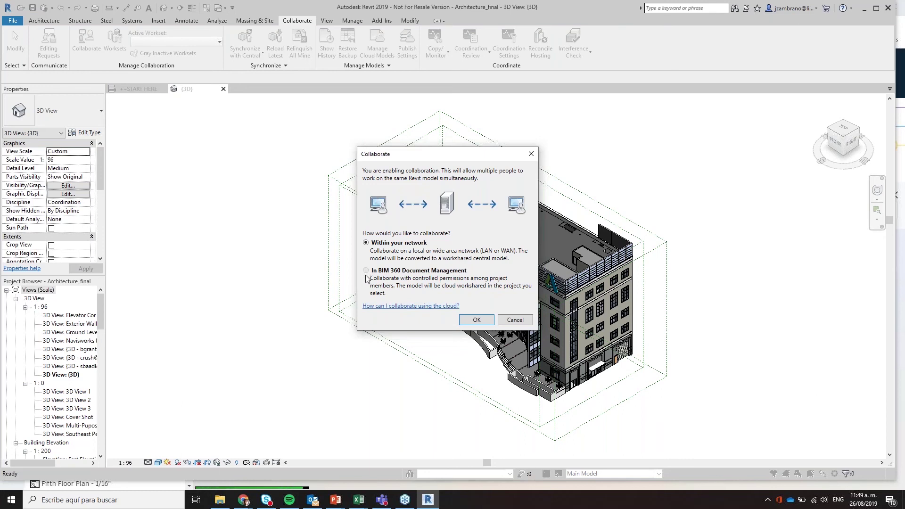
pyautogui.click(518, 321)
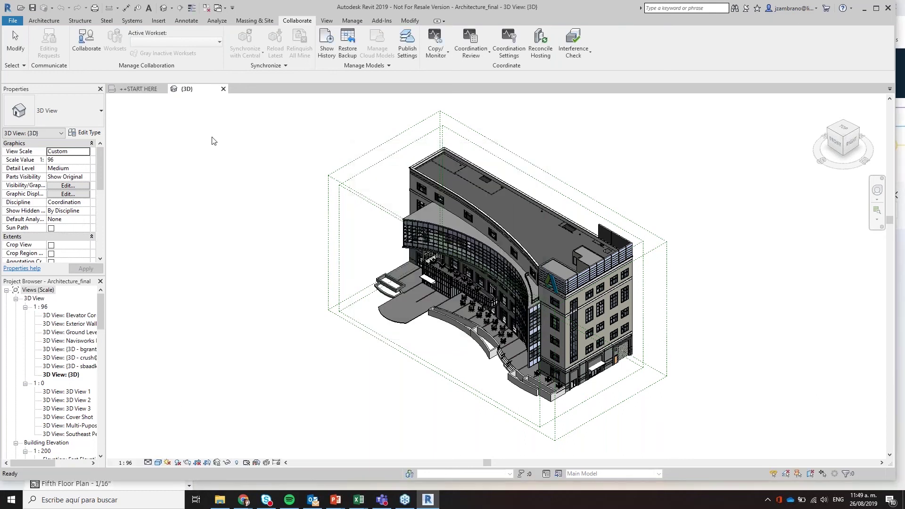
pyautogui.click(408, 52)
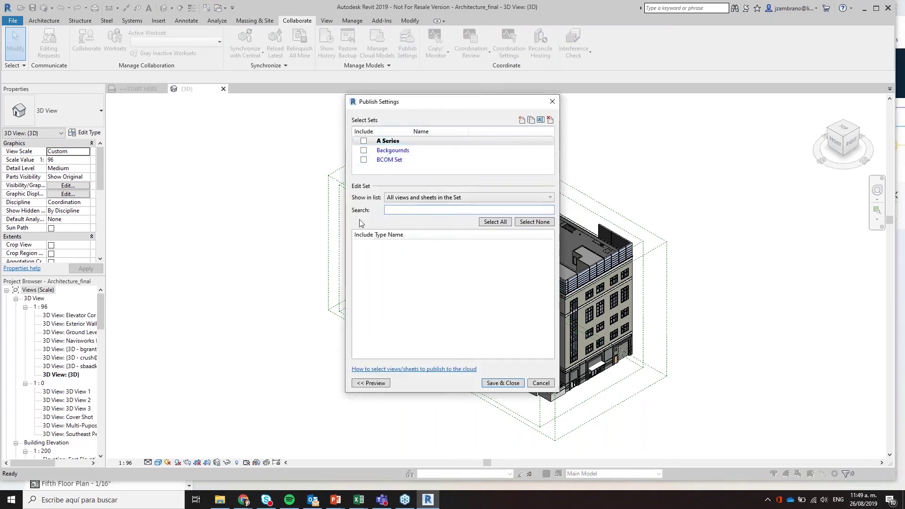
pyautogui.click(363, 141)
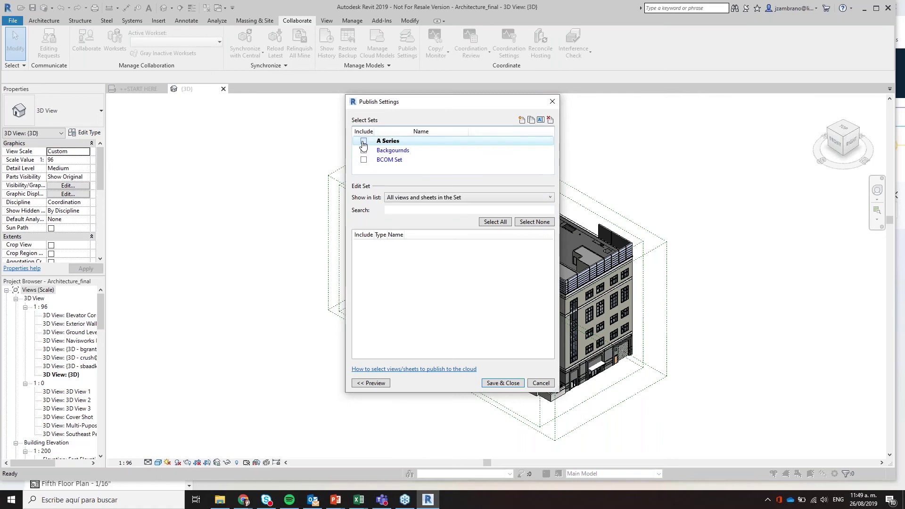
pyautogui.click(363, 141)
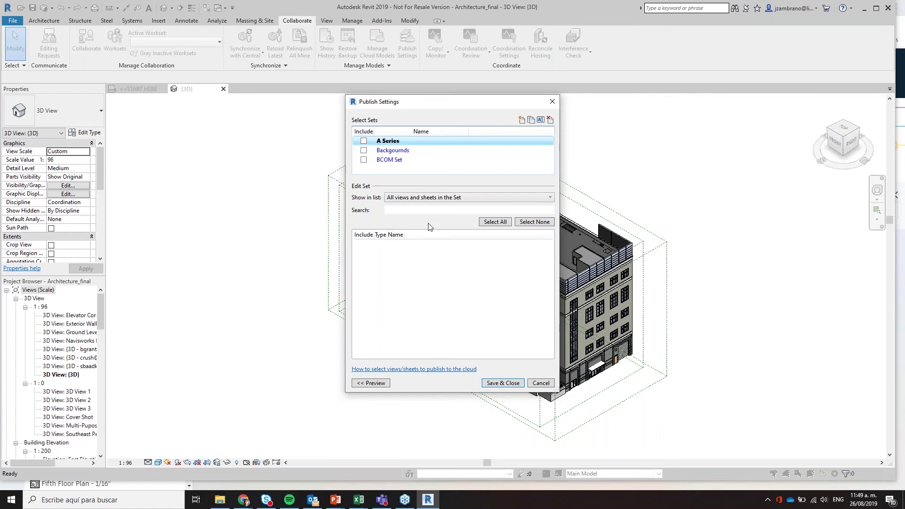
pyautogui.click(552, 102)
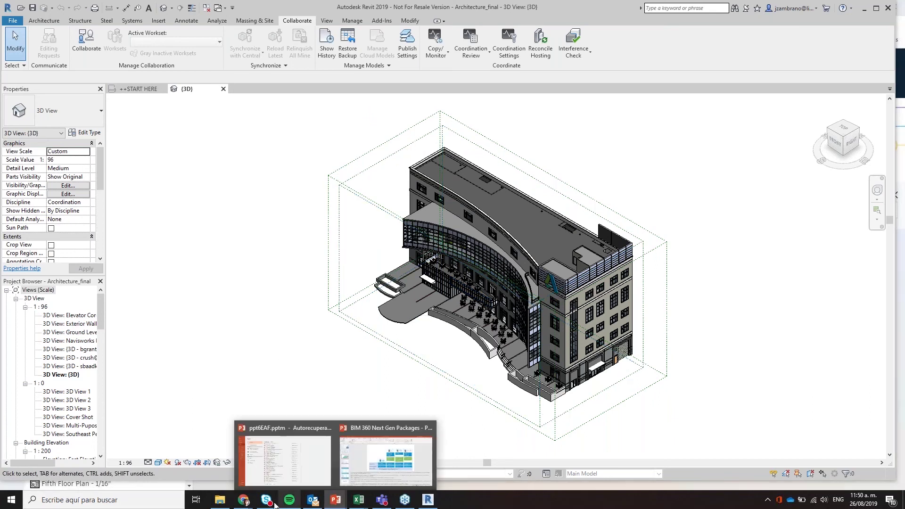
# Step: Switch back to Design Collaboration and display the Fifth Floor Plan - 1/8" sheet from Set1 demo arq
pyautogui.moveTo(245, 503)
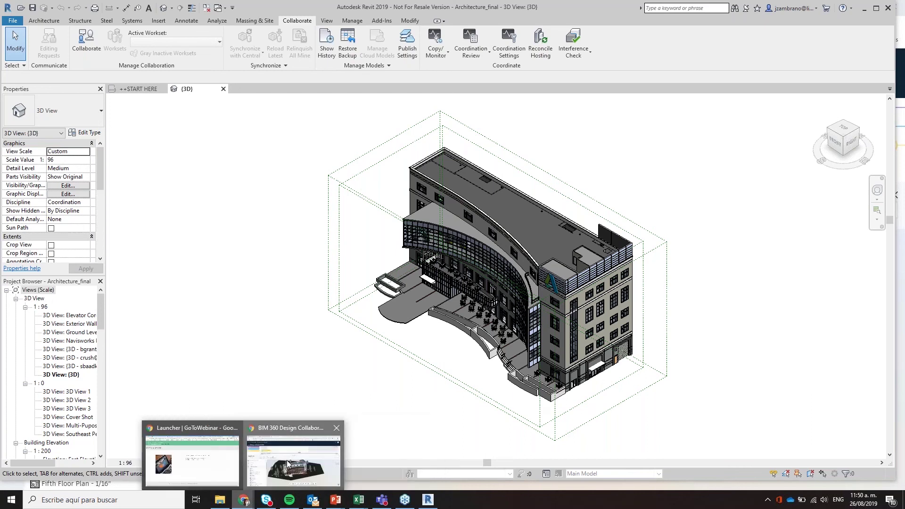
pyautogui.click(289, 464)
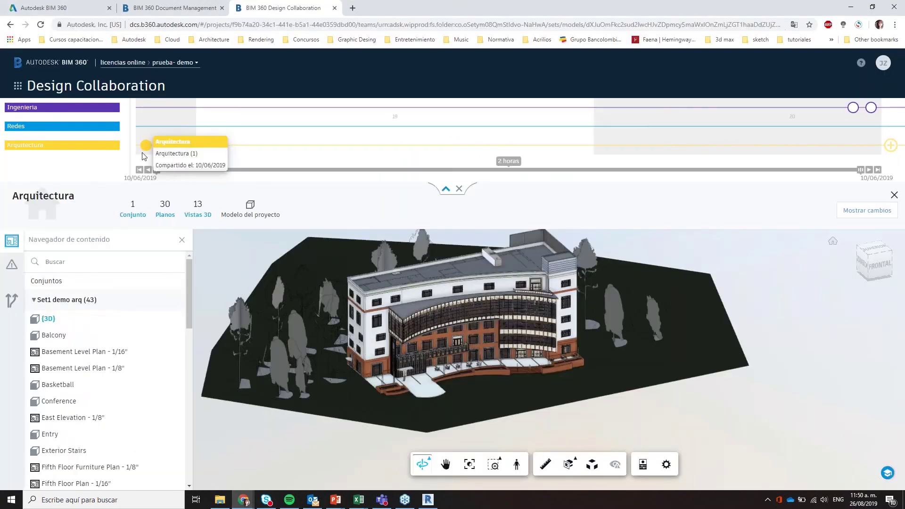
pyautogui.scroll(-2, 59, 364)
pyautogui.scroll(-1, 59, 365)
pyautogui.click(59, 362)
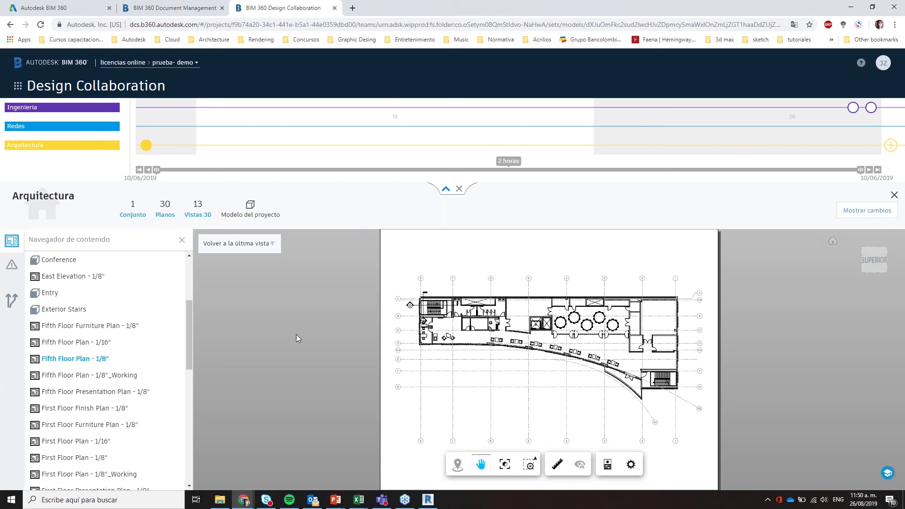
# Step: Open the earlier of the two Ingenieria packages on the team timeline and review its description, contents and Consumir option
pyautogui.moveTo(147, 149)
pyautogui.moveTo(855, 111)
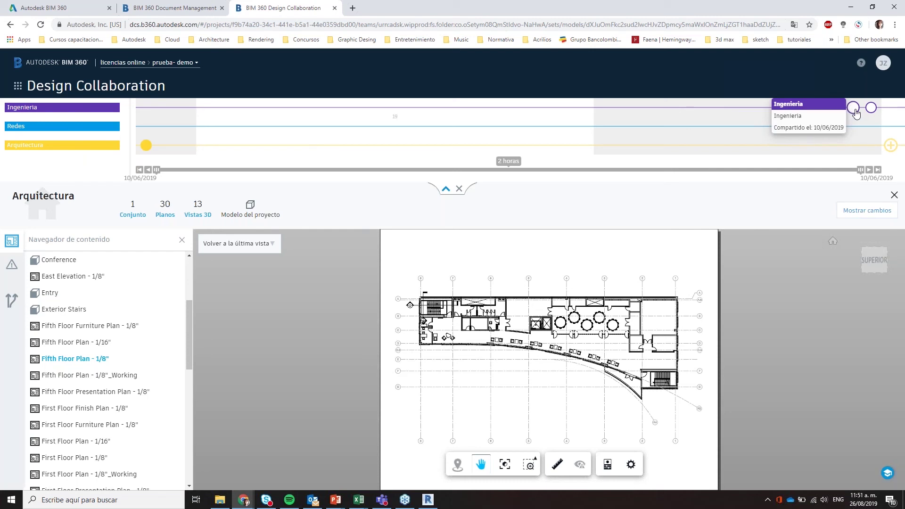
pyautogui.click(855, 111)
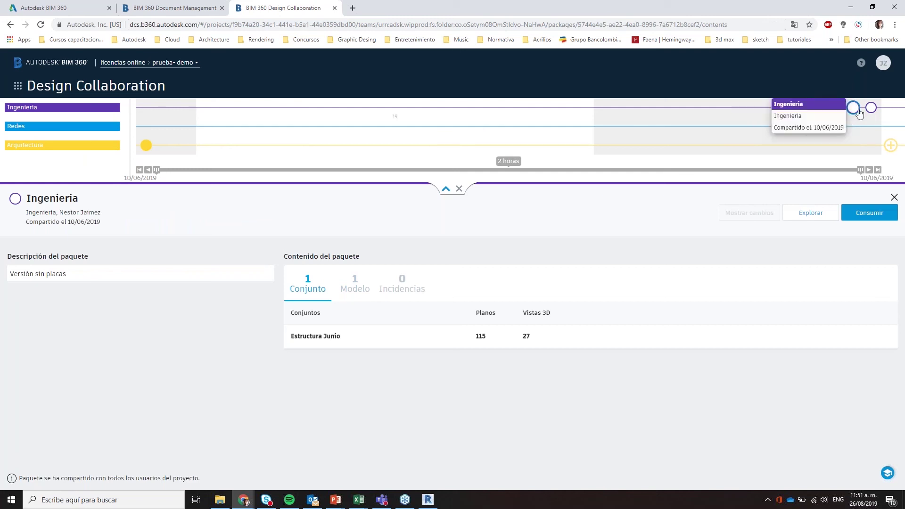
pyautogui.moveTo(854, 125)
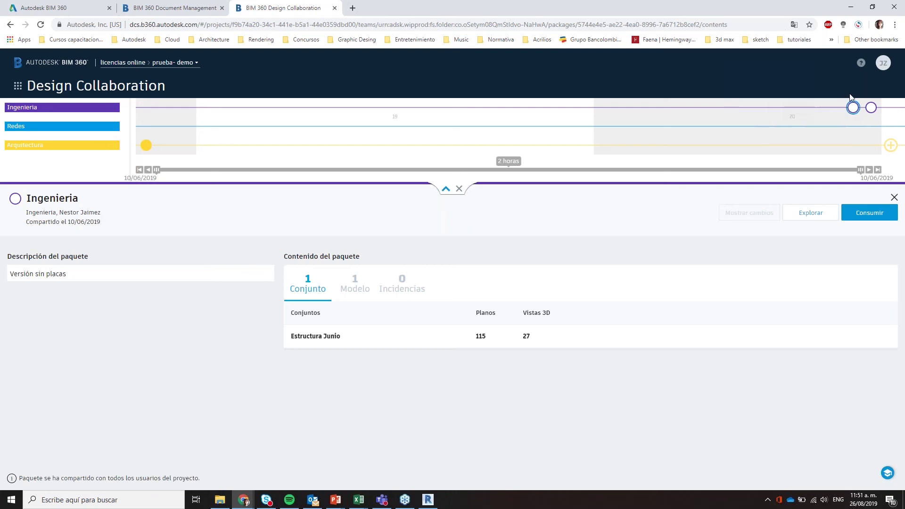
pyautogui.click(863, 219)
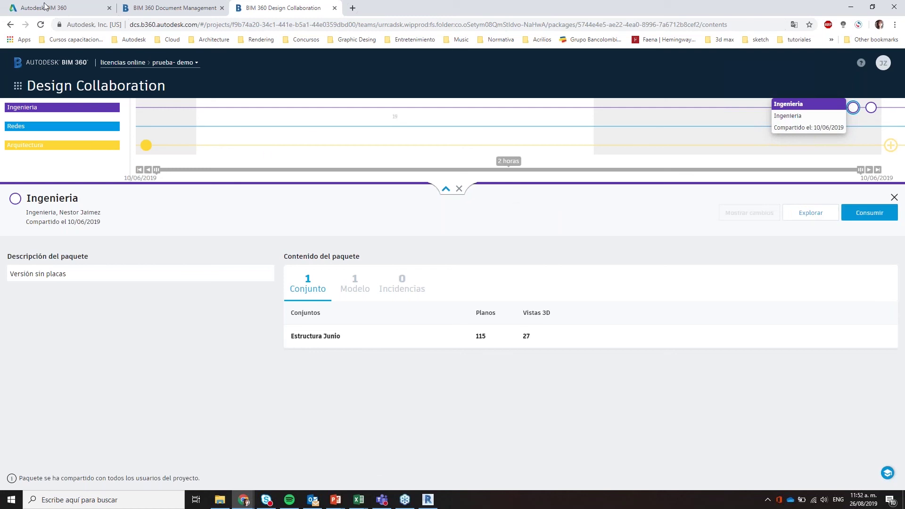
# Step: Alternate between the Architecture_final 3D view in Revit and the Ingenieria package in Design Collaboration to relate the model to package consumption
pyautogui.click(427, 500)
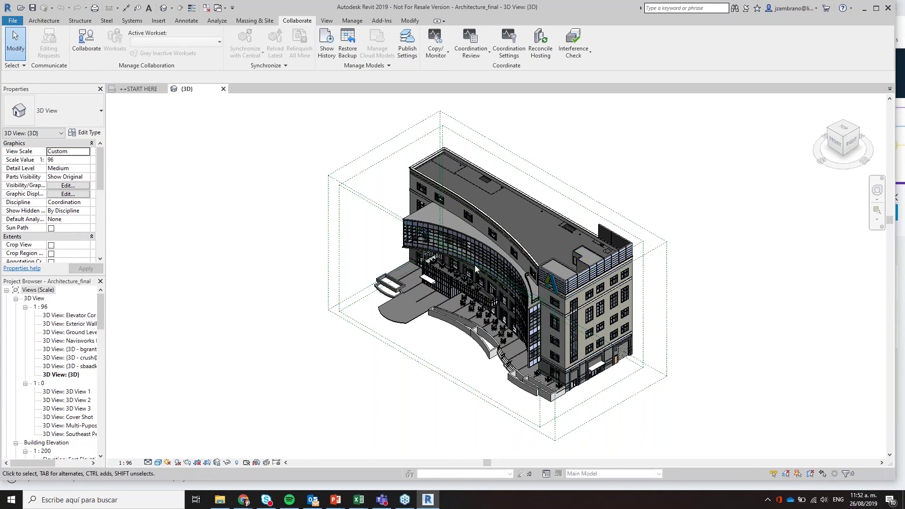
pyautogui.moveTo(244, 503)
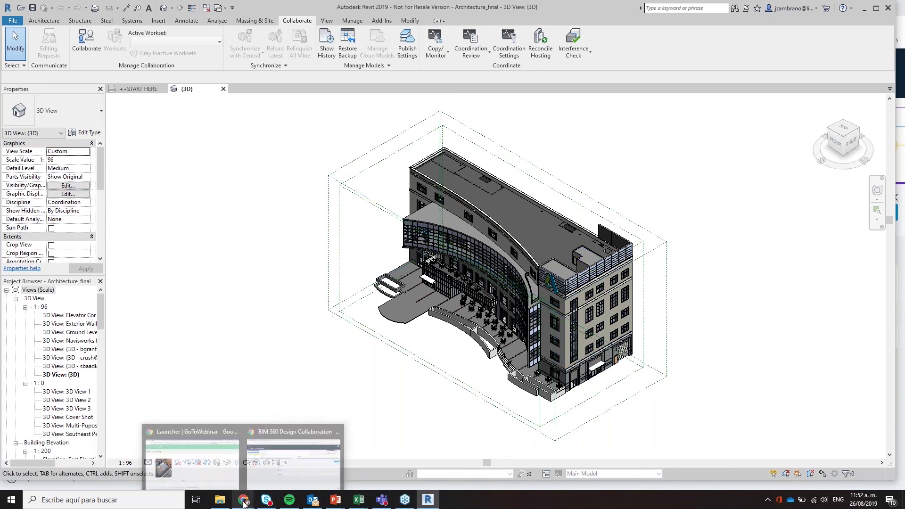
pyautogui.click(267, 477)
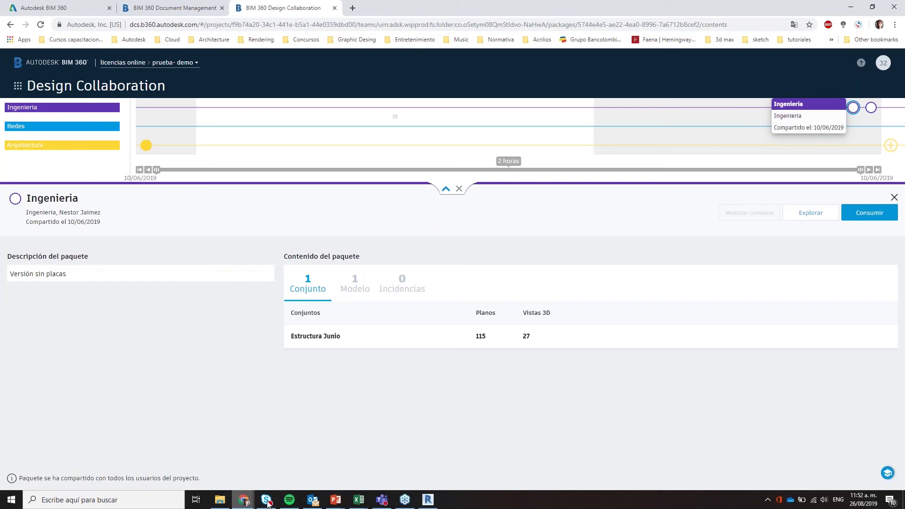
pyautogui.click(428, 501)
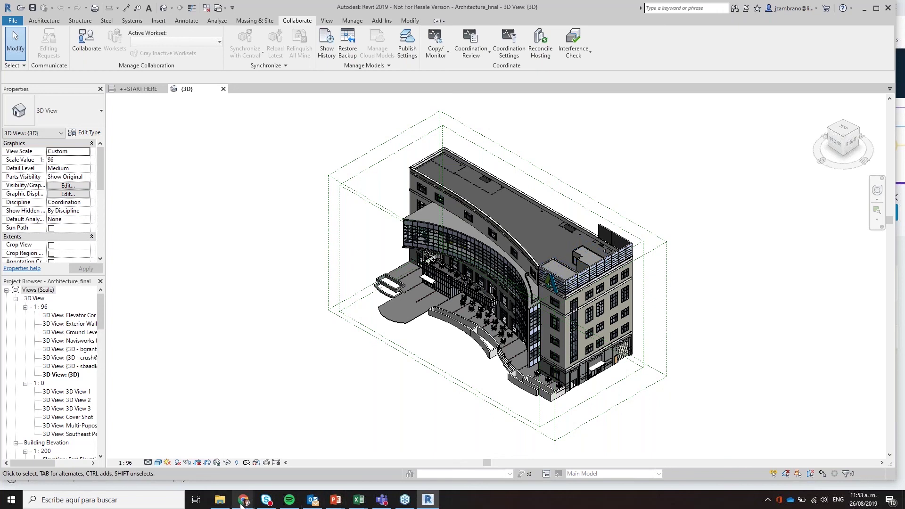
pyautogui.moveTo(241, 504)
pyautogui.click(296, 477)
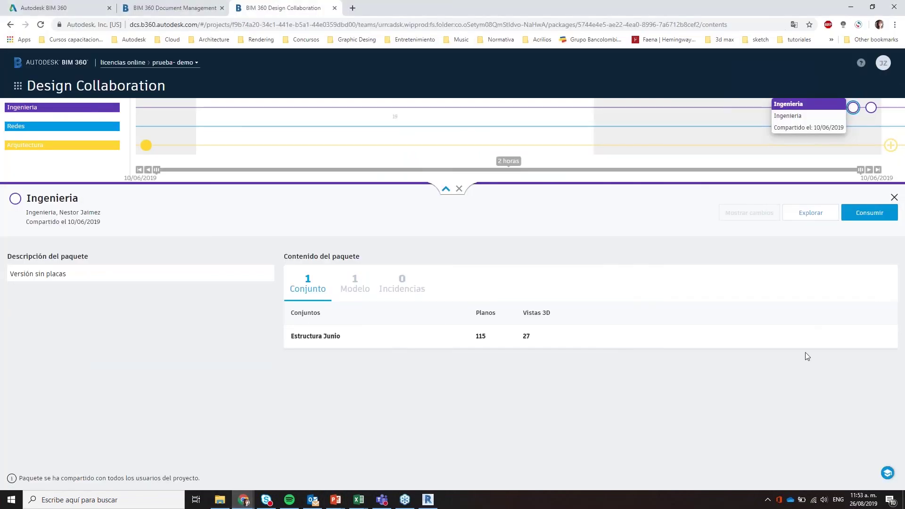
pyautogui.click(876, 215)
pyautogui.click(430, 503)
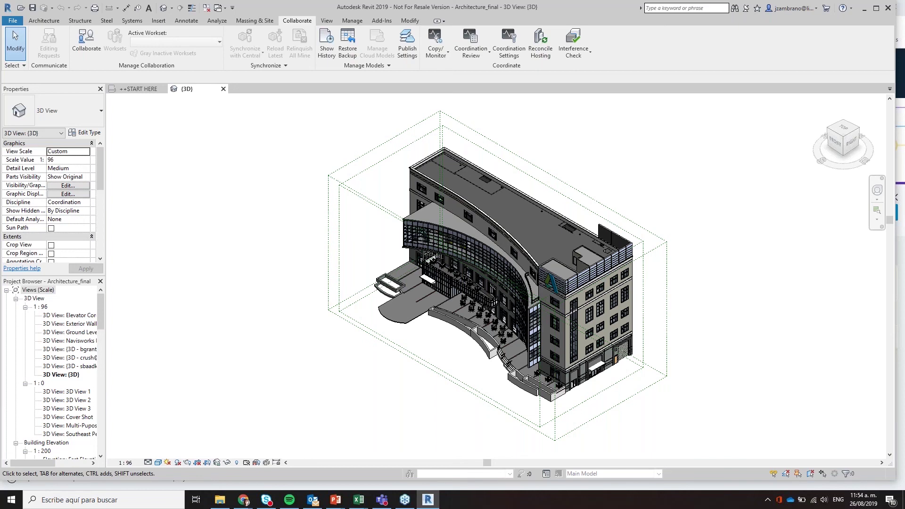
pyautogui.moveTo(244, 500)
pyautogui.click(140, 455)
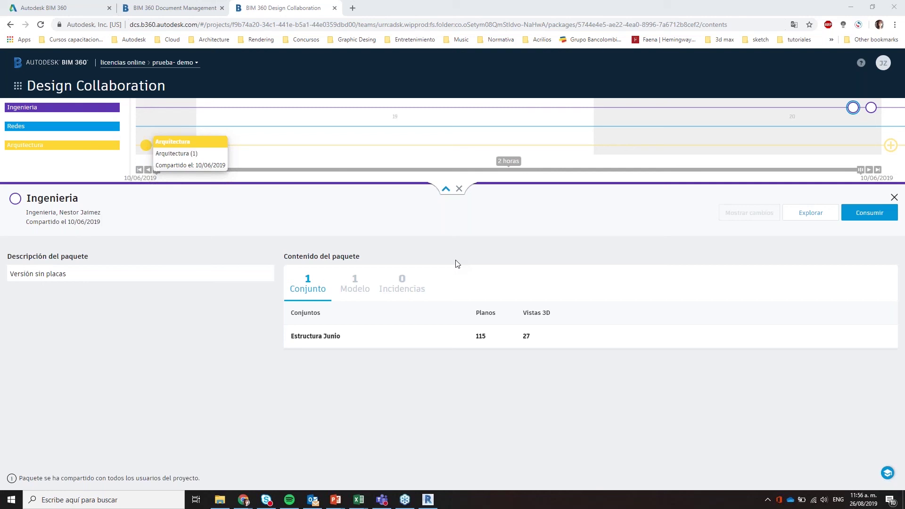
# Step: Switch to the BIM 360 Next Gen Packages presentation in PowerPoint and display its BIM 360 Platform title slide
pyautogui.moveTo(335, 499)
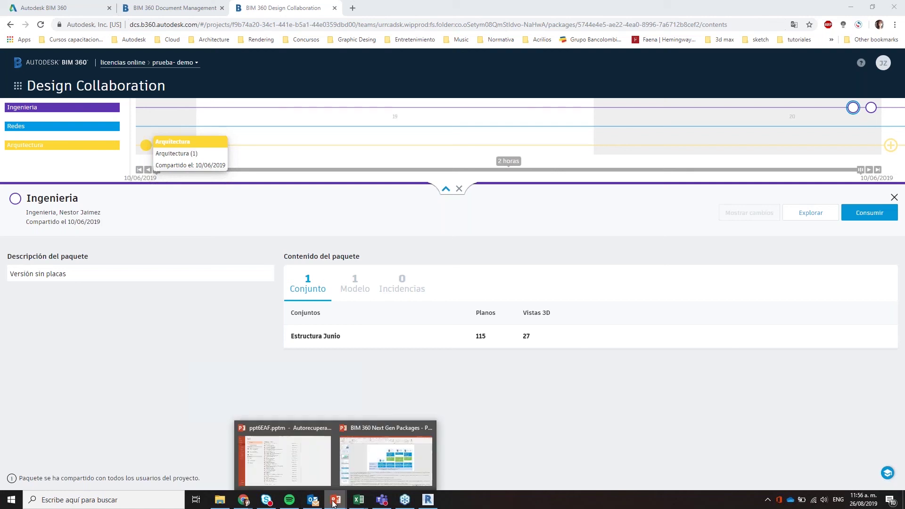
pyautogui.click(360, 461)
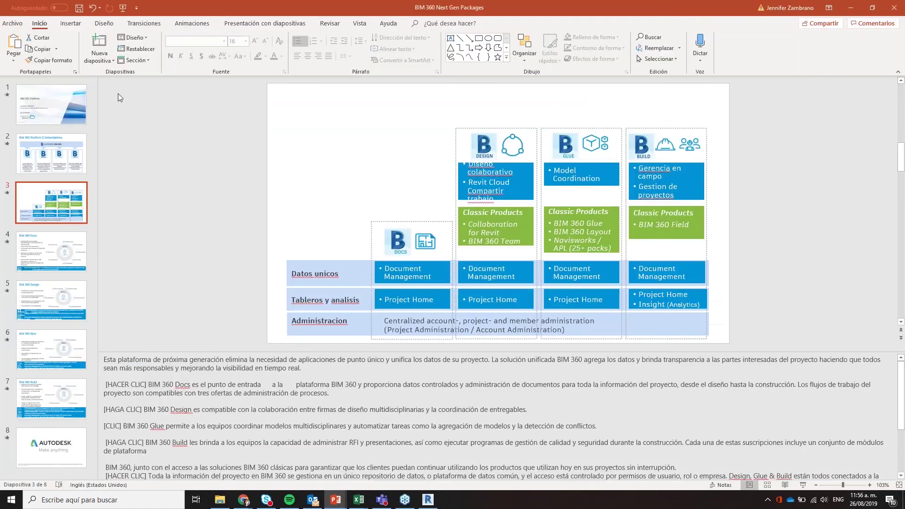
pyautogui.click(70, 106)
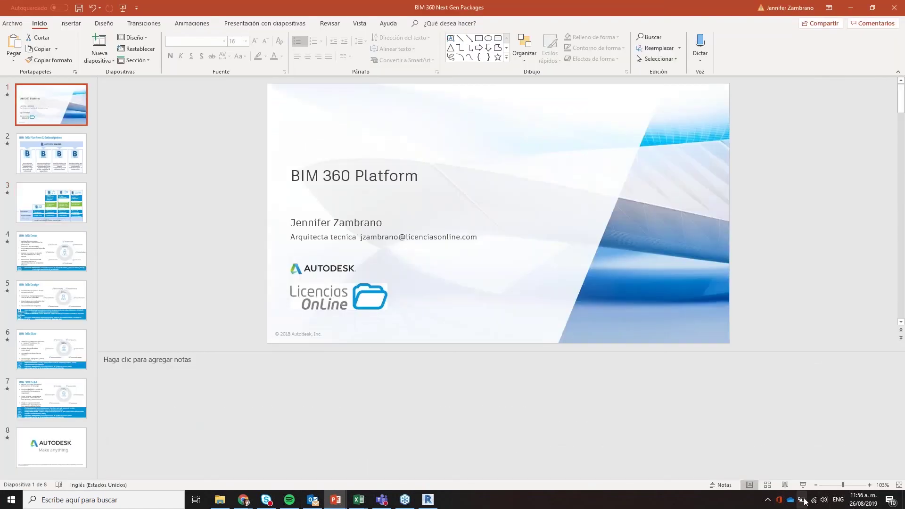